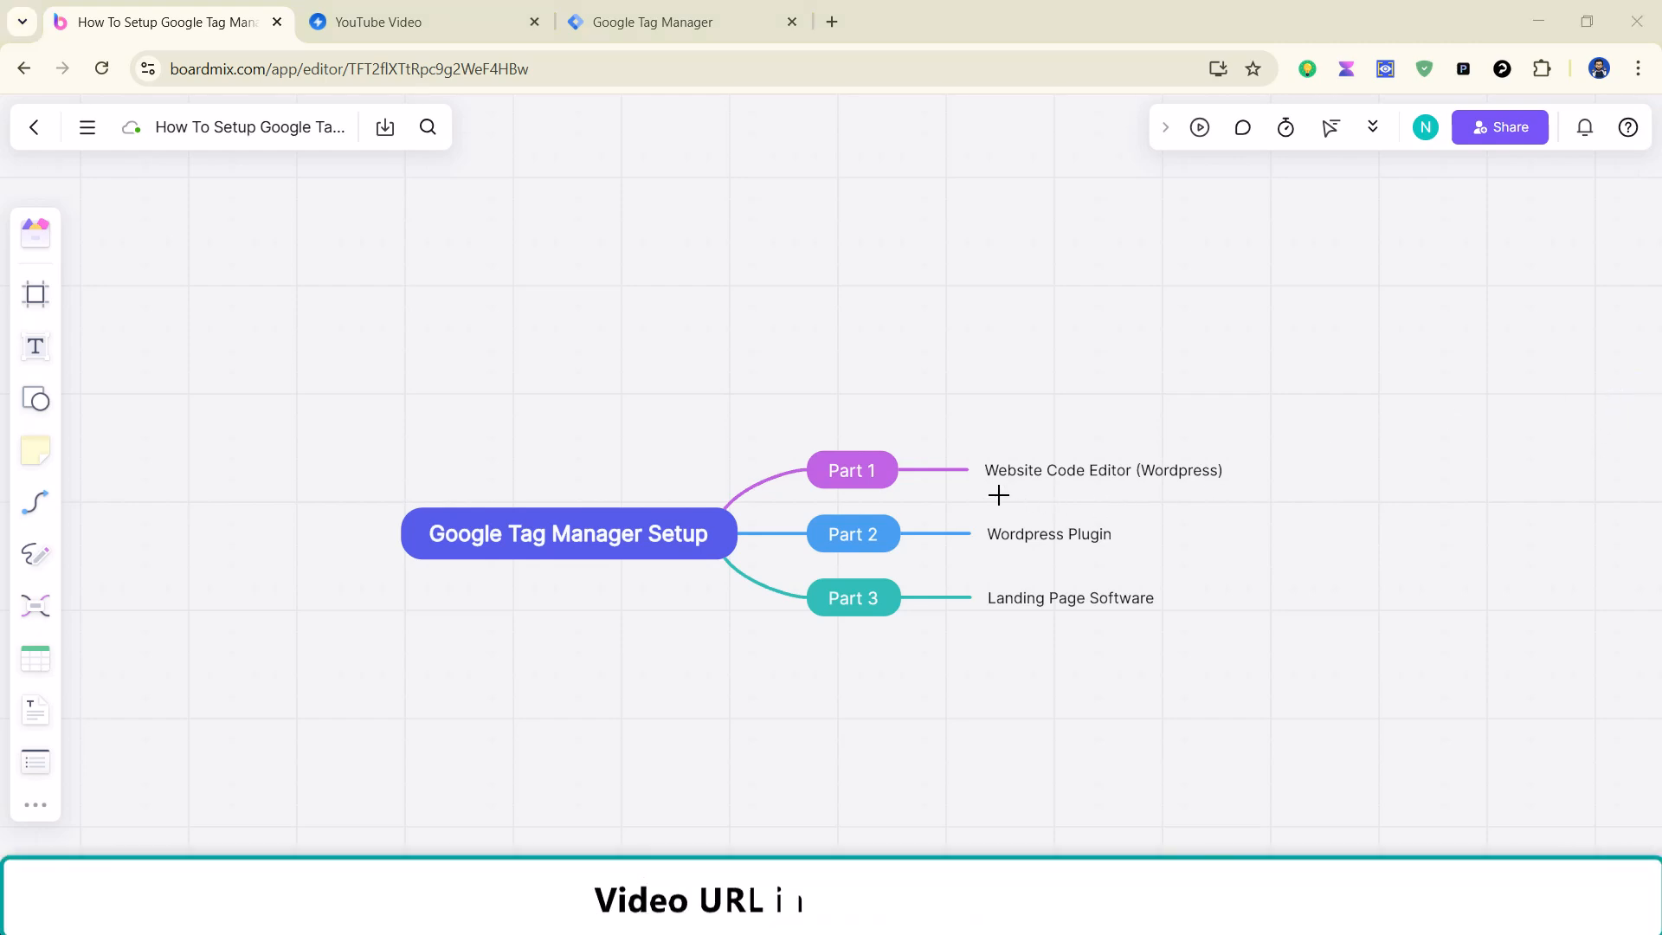
{"action": "left_click_drag", "start_coordinate": [998, 496], "coordinate": [1203, 505]}
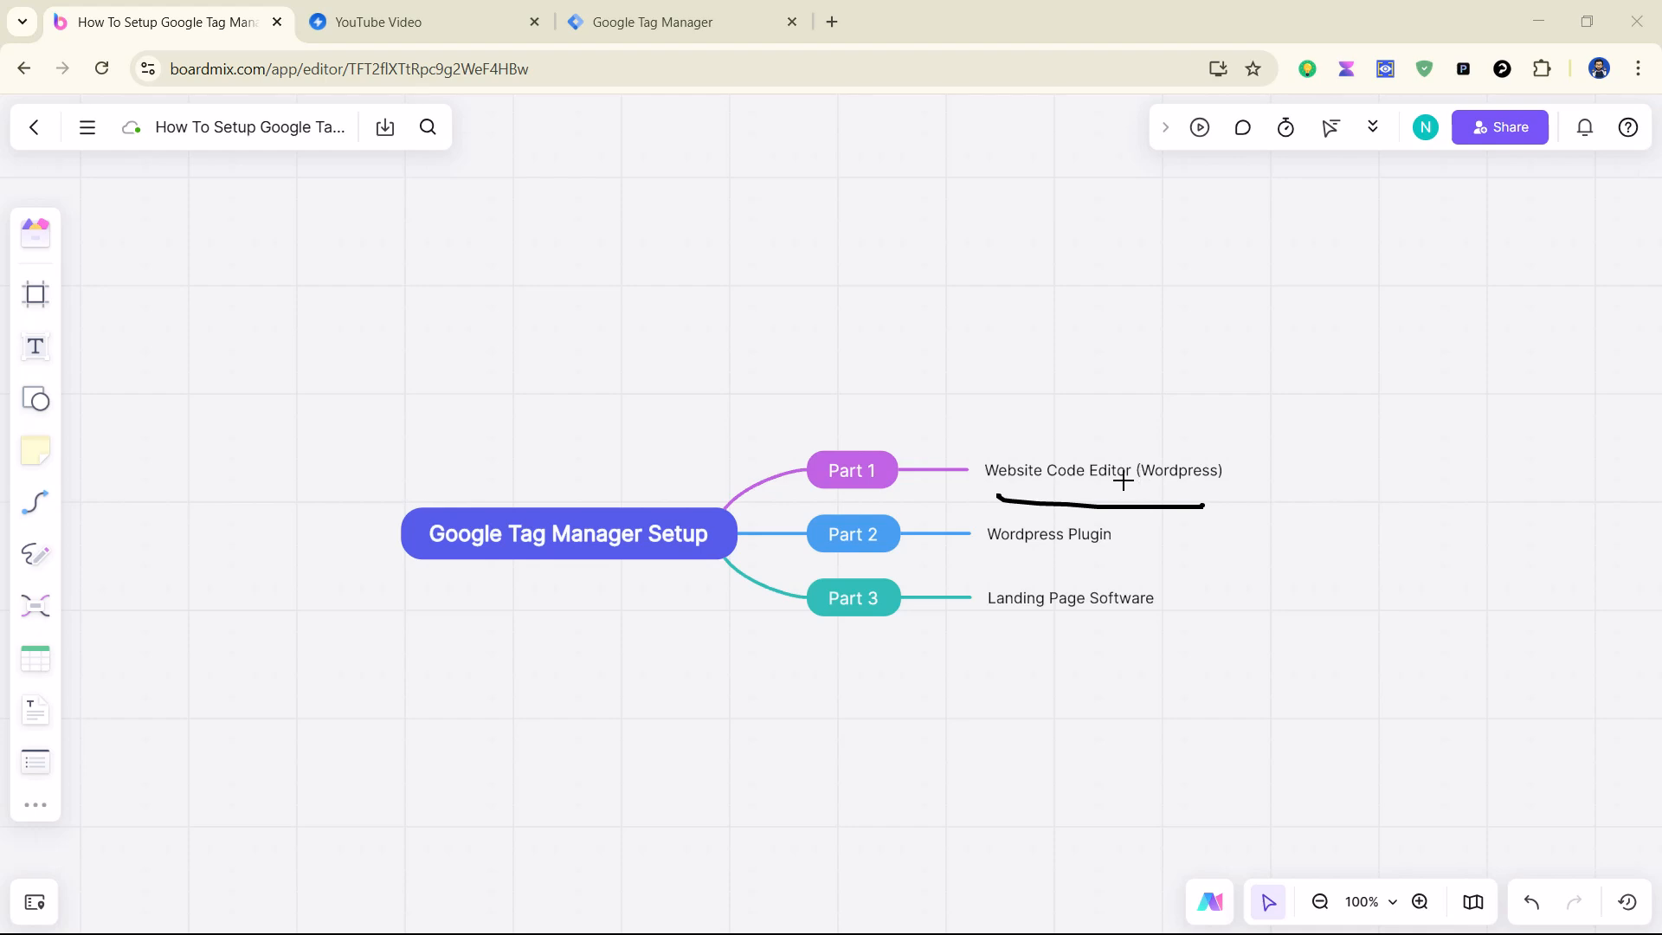
{"action": "left_click_drag", "start_coordinate": [993, 563], "coordinate": [1188, 558]}
{"action": "mouse_move", "coordinate": [1239, 464]}
{"action": "left_mouse_down"}
{"action": "mouse_move", "coordinate": [1232, 516]}
{"action": "mouse_move", "coordinate": [1152, 564]}
{"action": "left_mouse_up"}
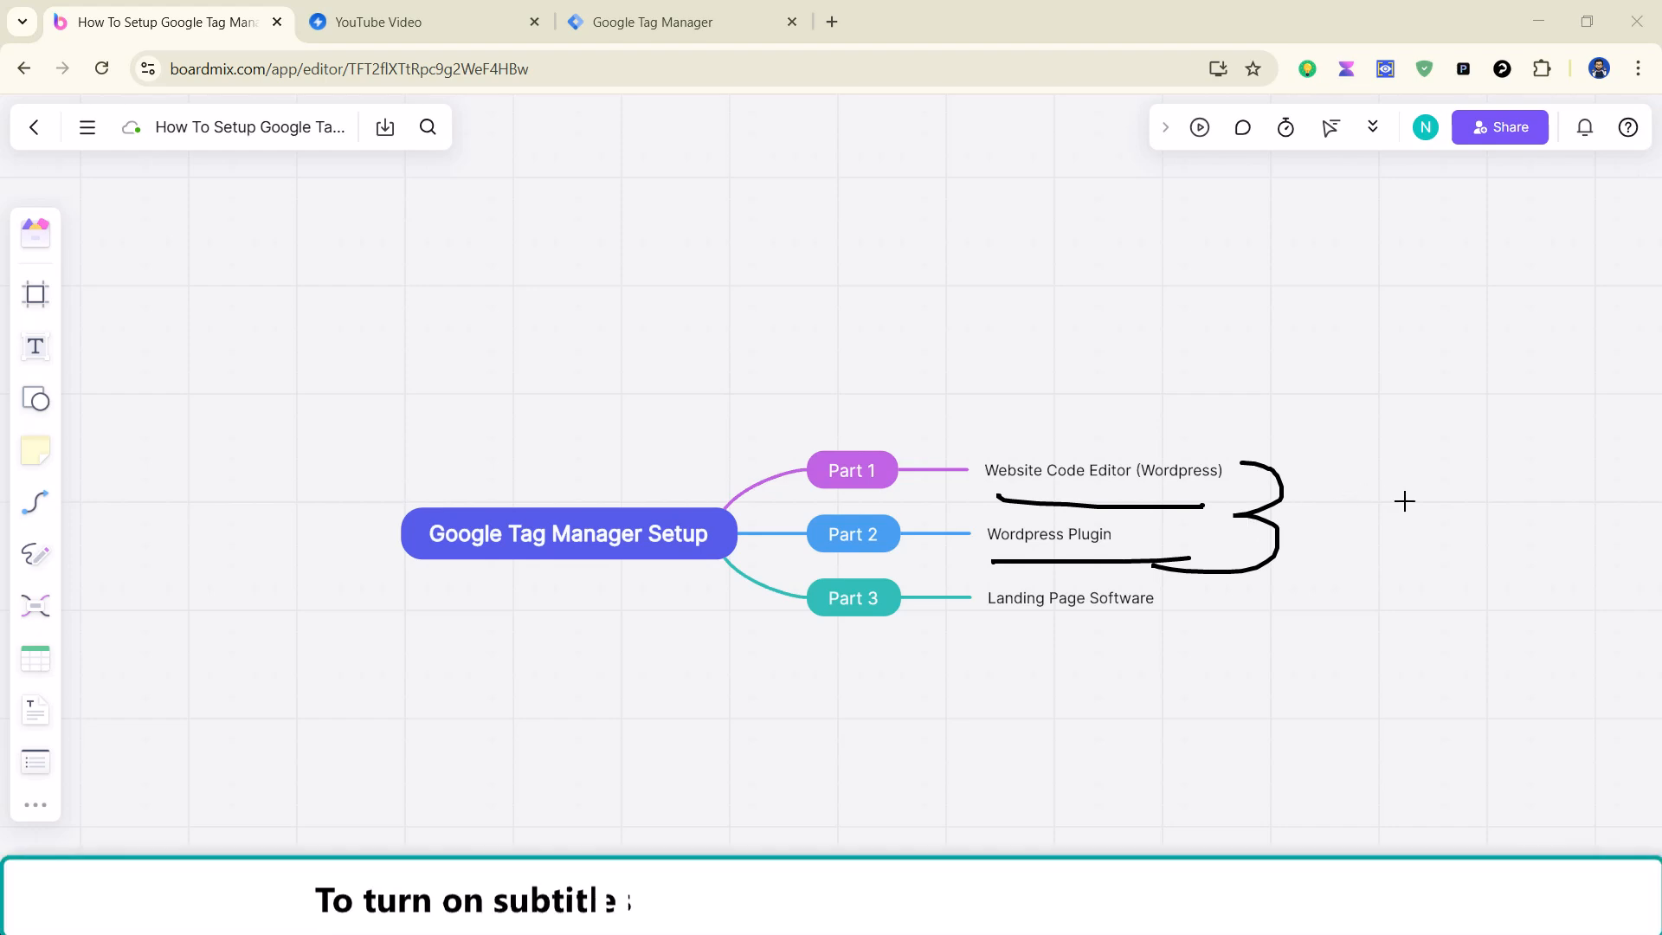
{"action": "left_click", "coordinate": [1642, 695]}
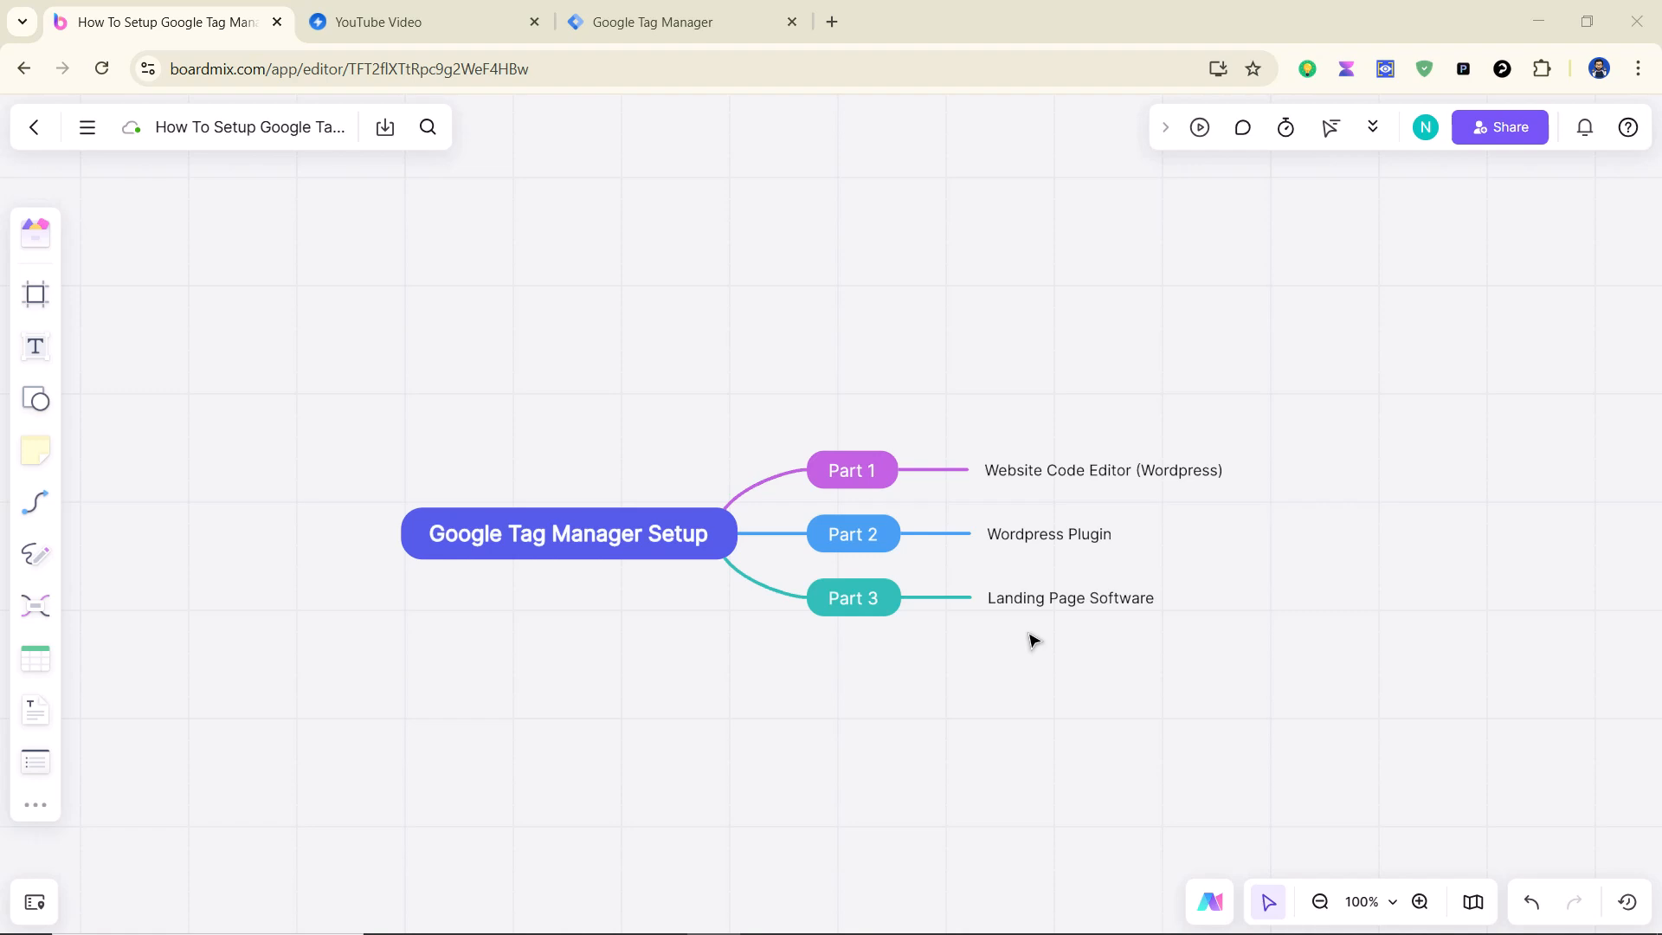
Step: Switch to Swipe Pages and open the published page of the YouTube Video landing page
{"action": "left_click", "coordinate": [650, 33]}
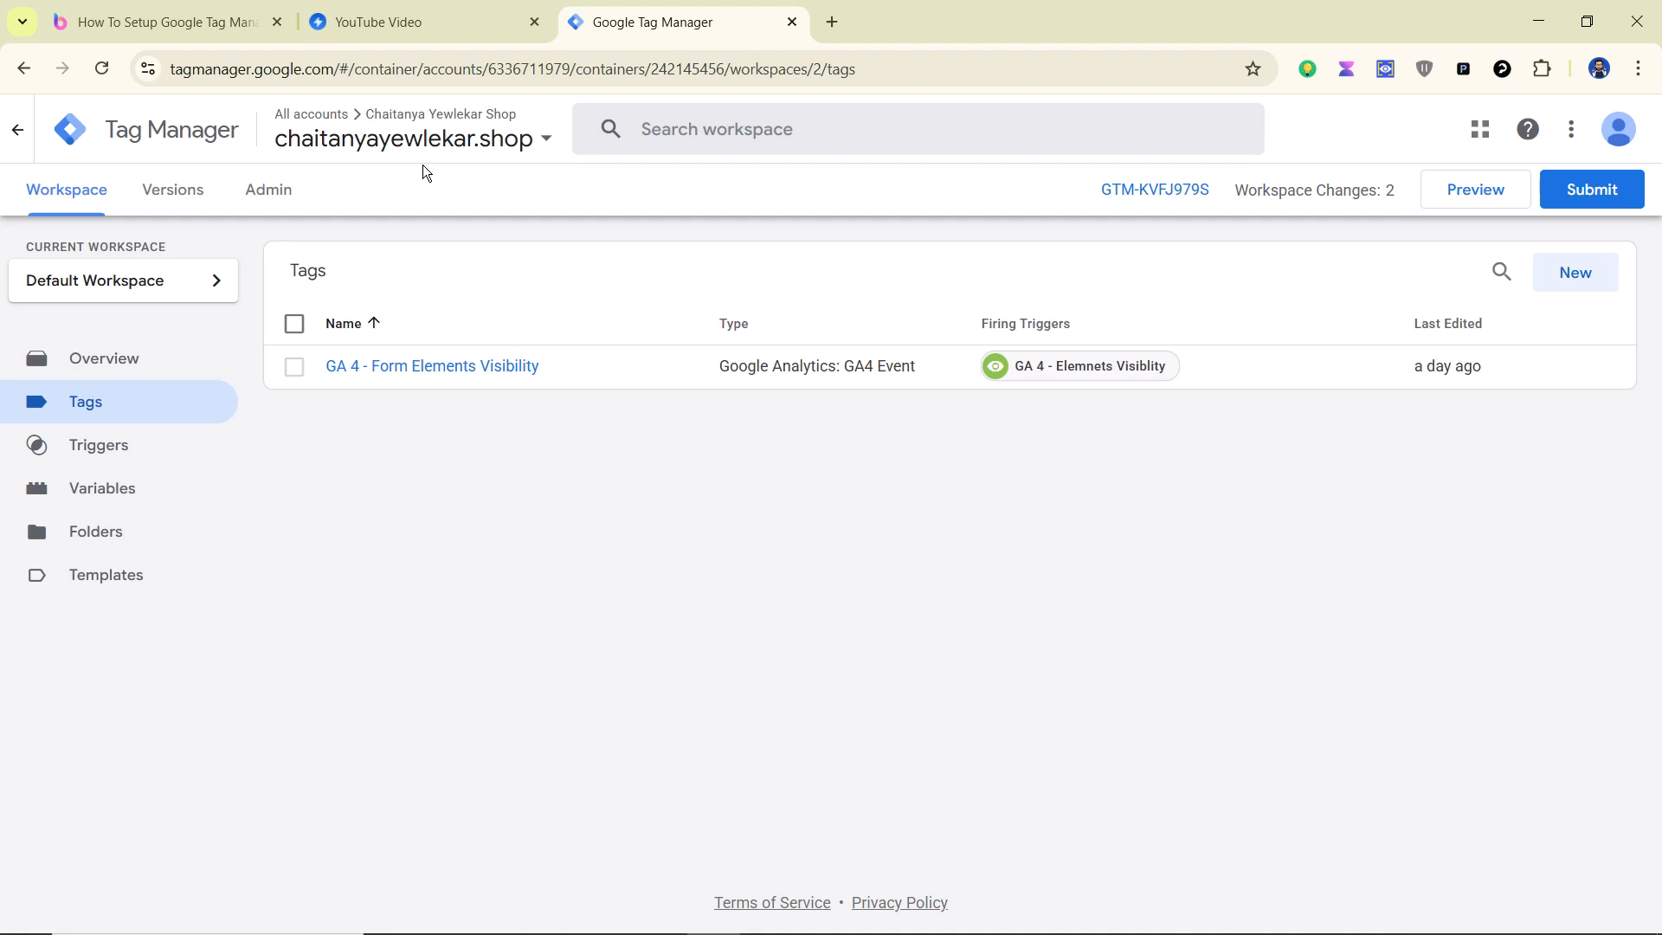
{"action": "left_click", "coordinate": [394, 13]}
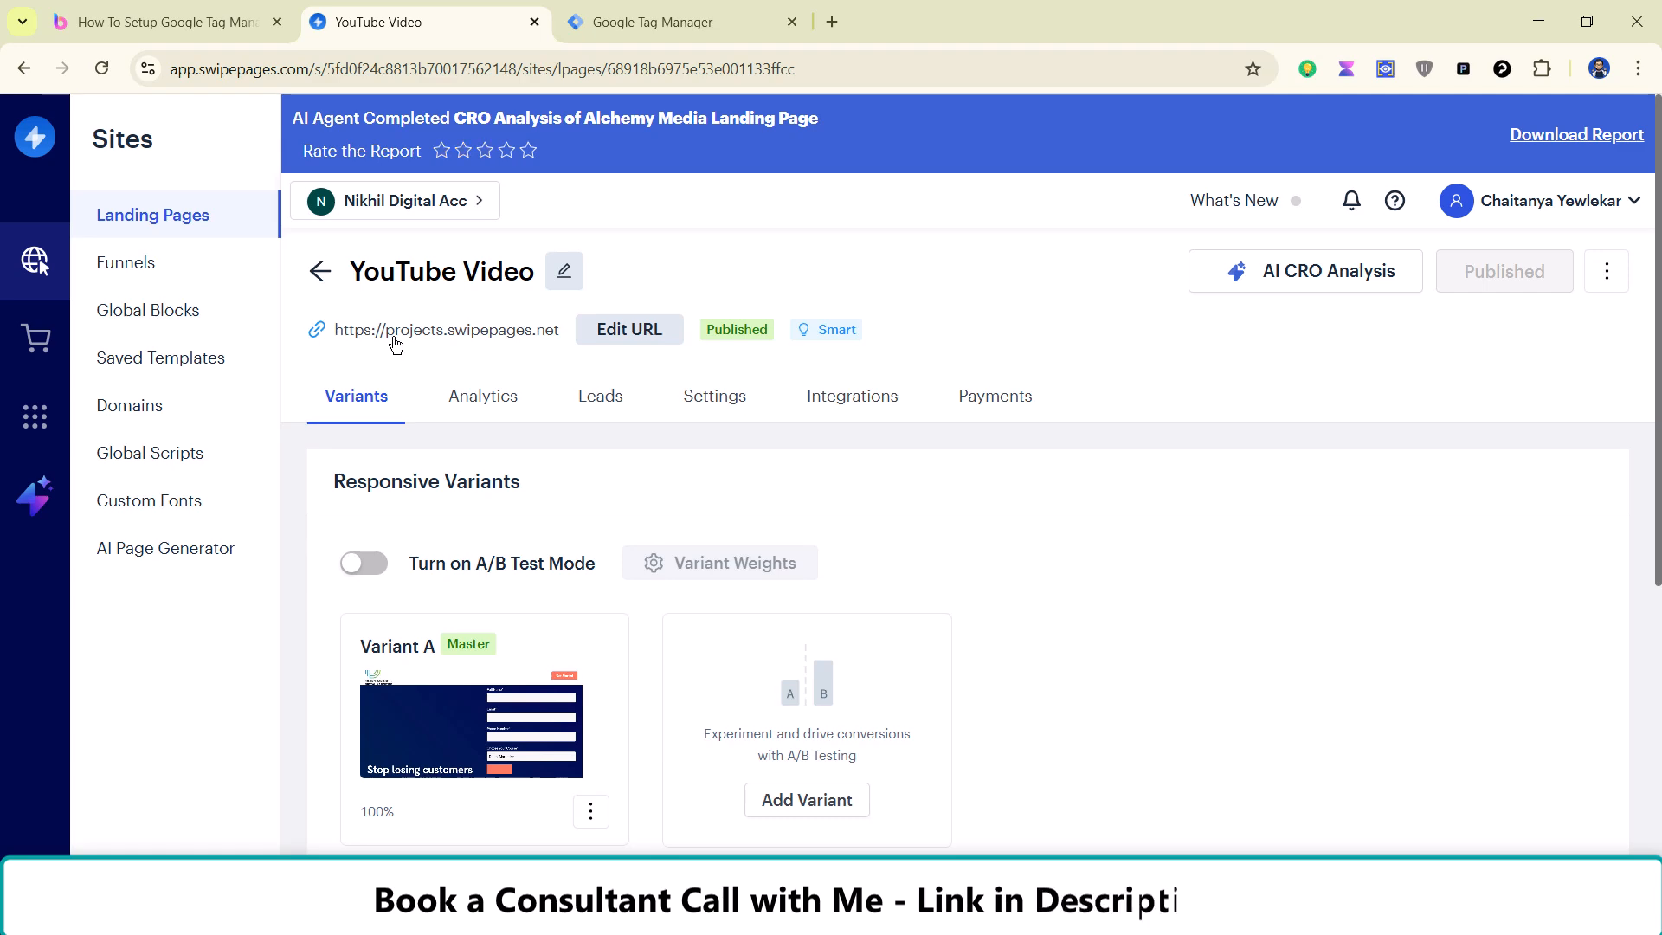
{"action": "left_click", "coordinate": [546, 333]}
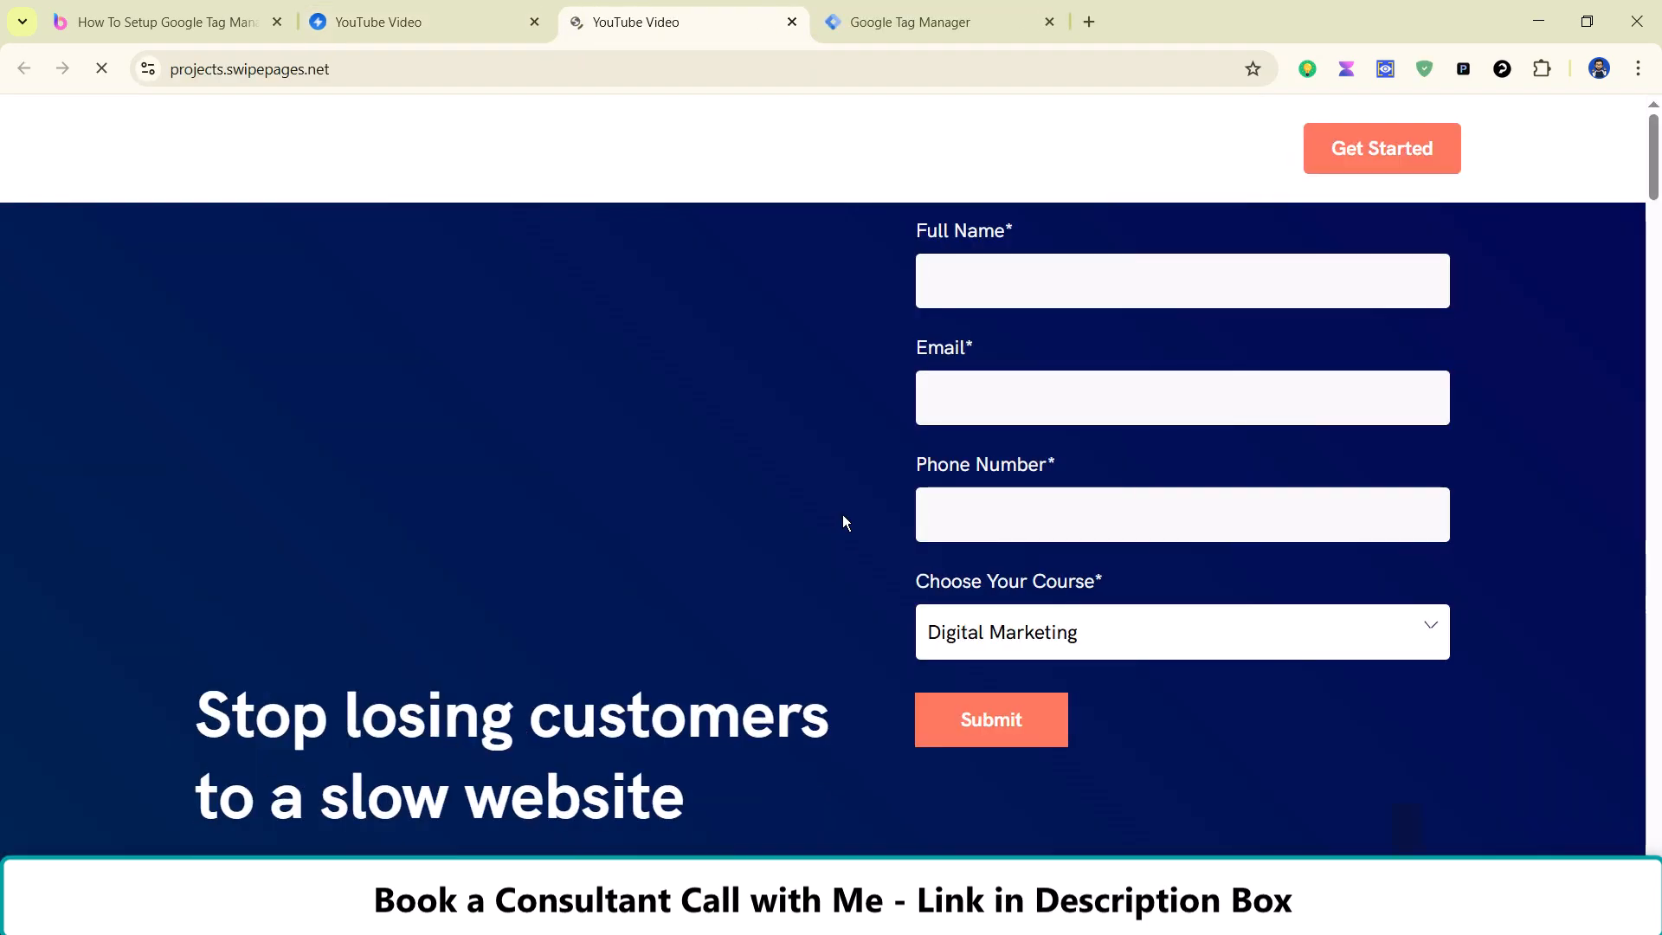
Step: Examine the published landing page from its lead form down to the closing sections and back
{"action": "scroll", "coordinate": [1070, 497], "scroll_direction": "down", "scroll_amount": 20}
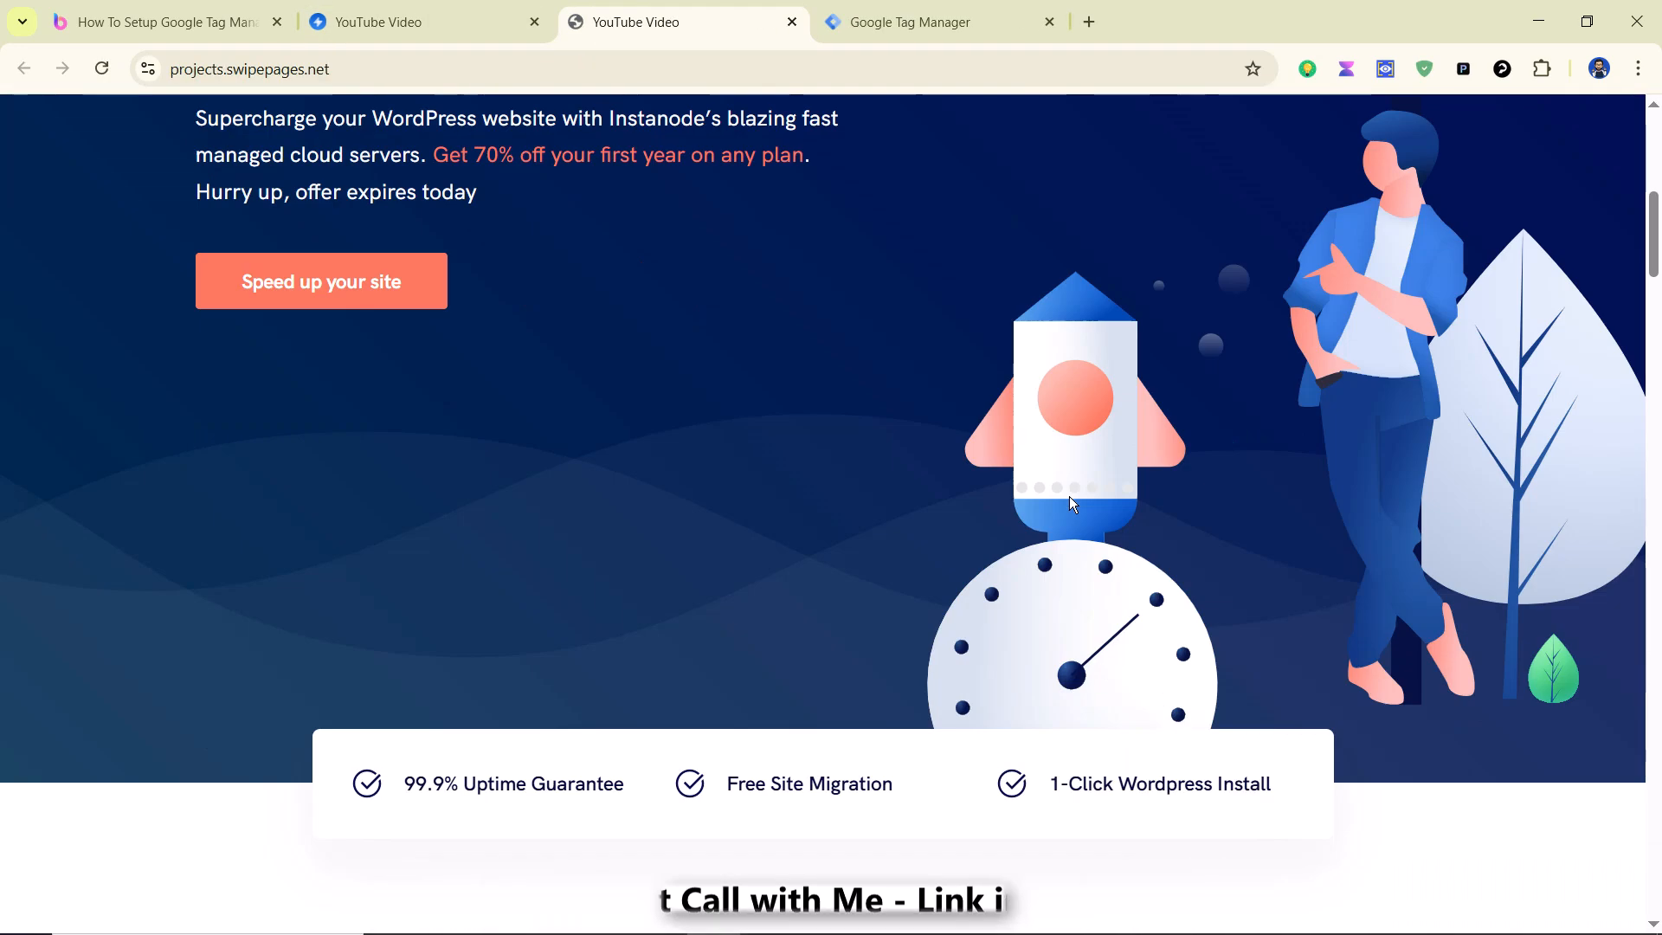
{"action": "scroll", "coordinate": [1071, 508], "scroll_direction": "down", "scroll_amount": 20}
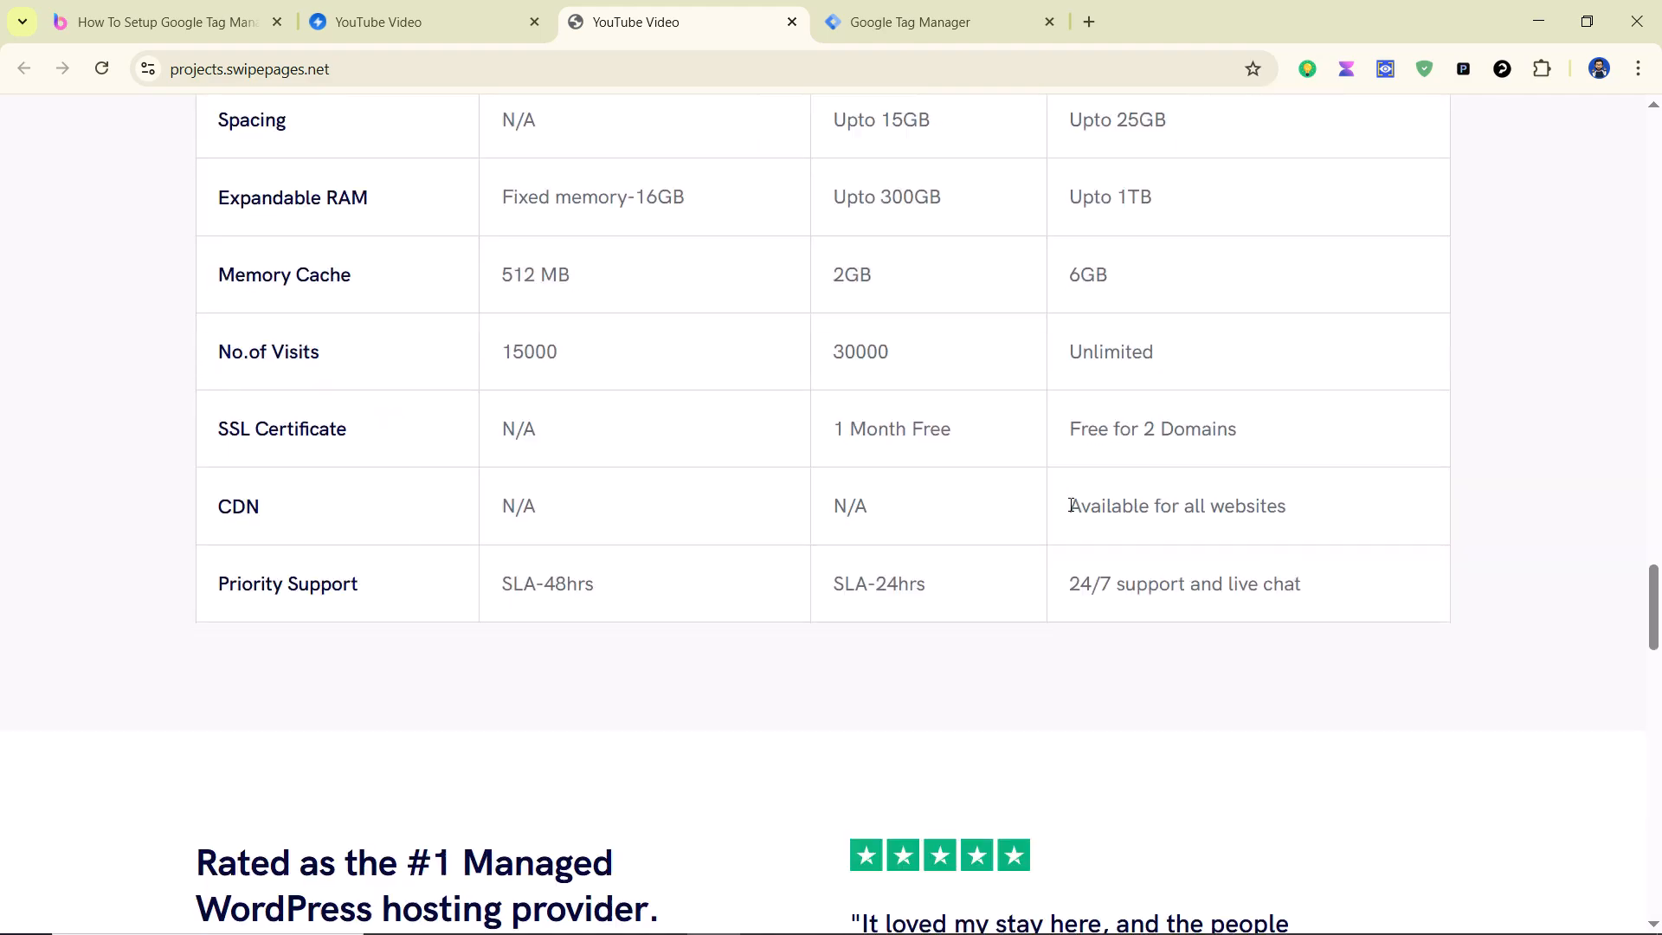
{"action": "scroll", "coordinate": [1071, 511], "scroll_direction": "down", "scroll_amount": 8}
{"action": "scroll", "coordinate": [1072, 511], "scroll_direction": "down", "scroll_amount": 6}
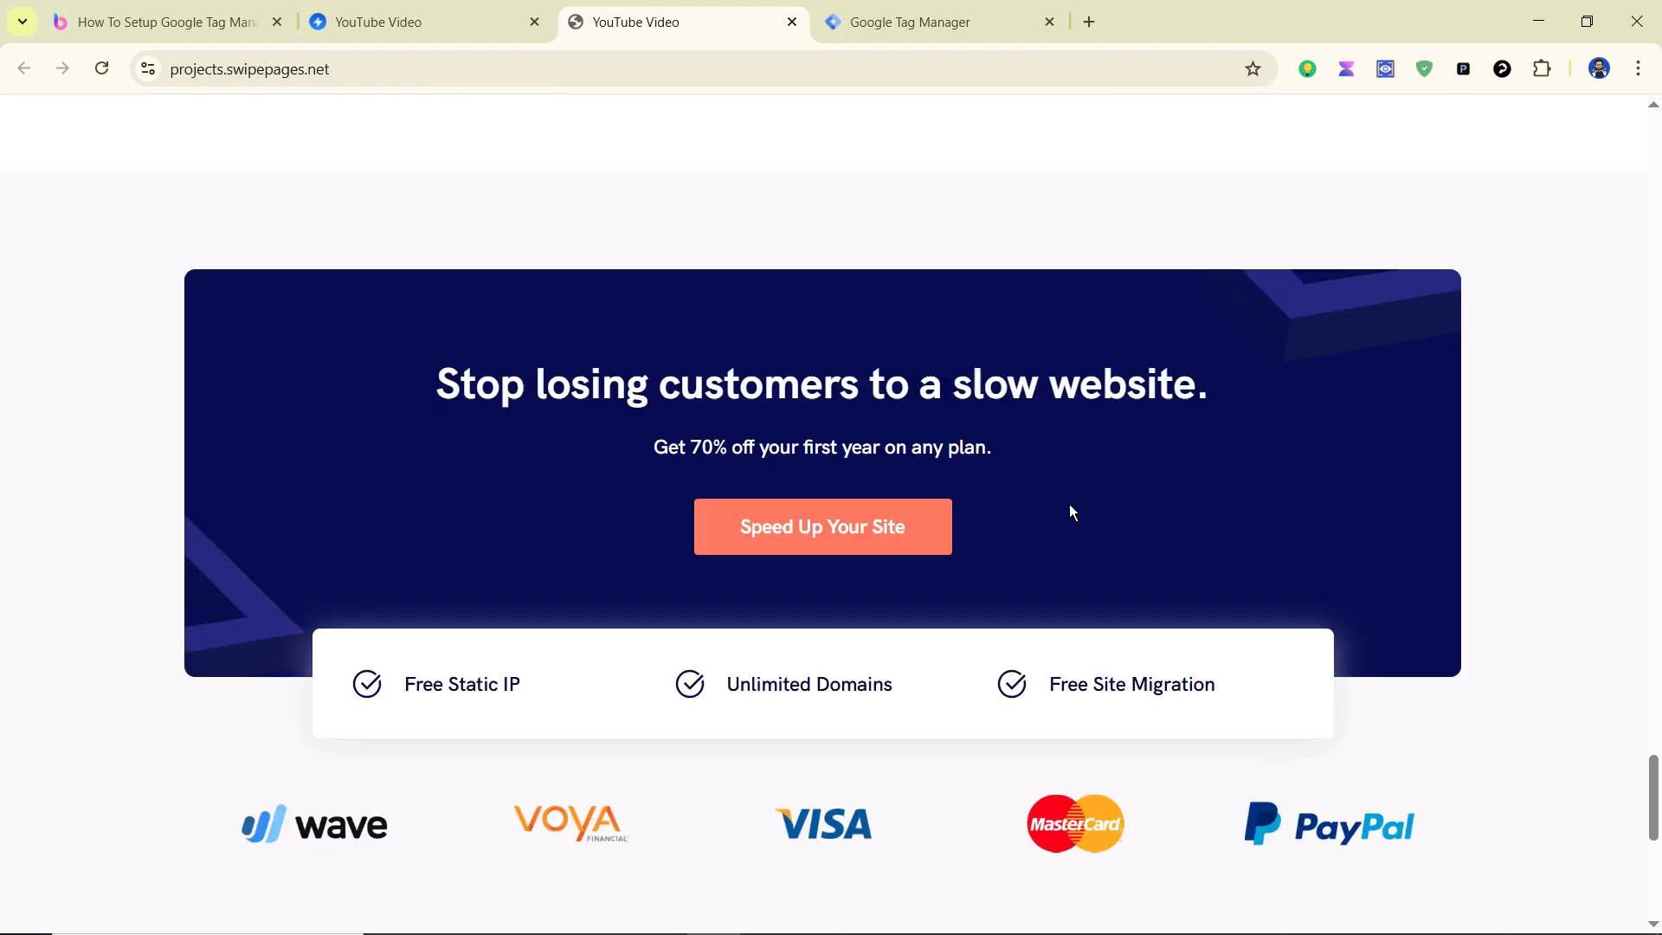
{"action": "scroll", "coordinate": [1072, 511], "scroll_direction": "up", "scroll_amount": 20}
{"action": "scroll", "coordinate": [1071, 511], "scroll_direction": "up", "scroll_amount": 20}
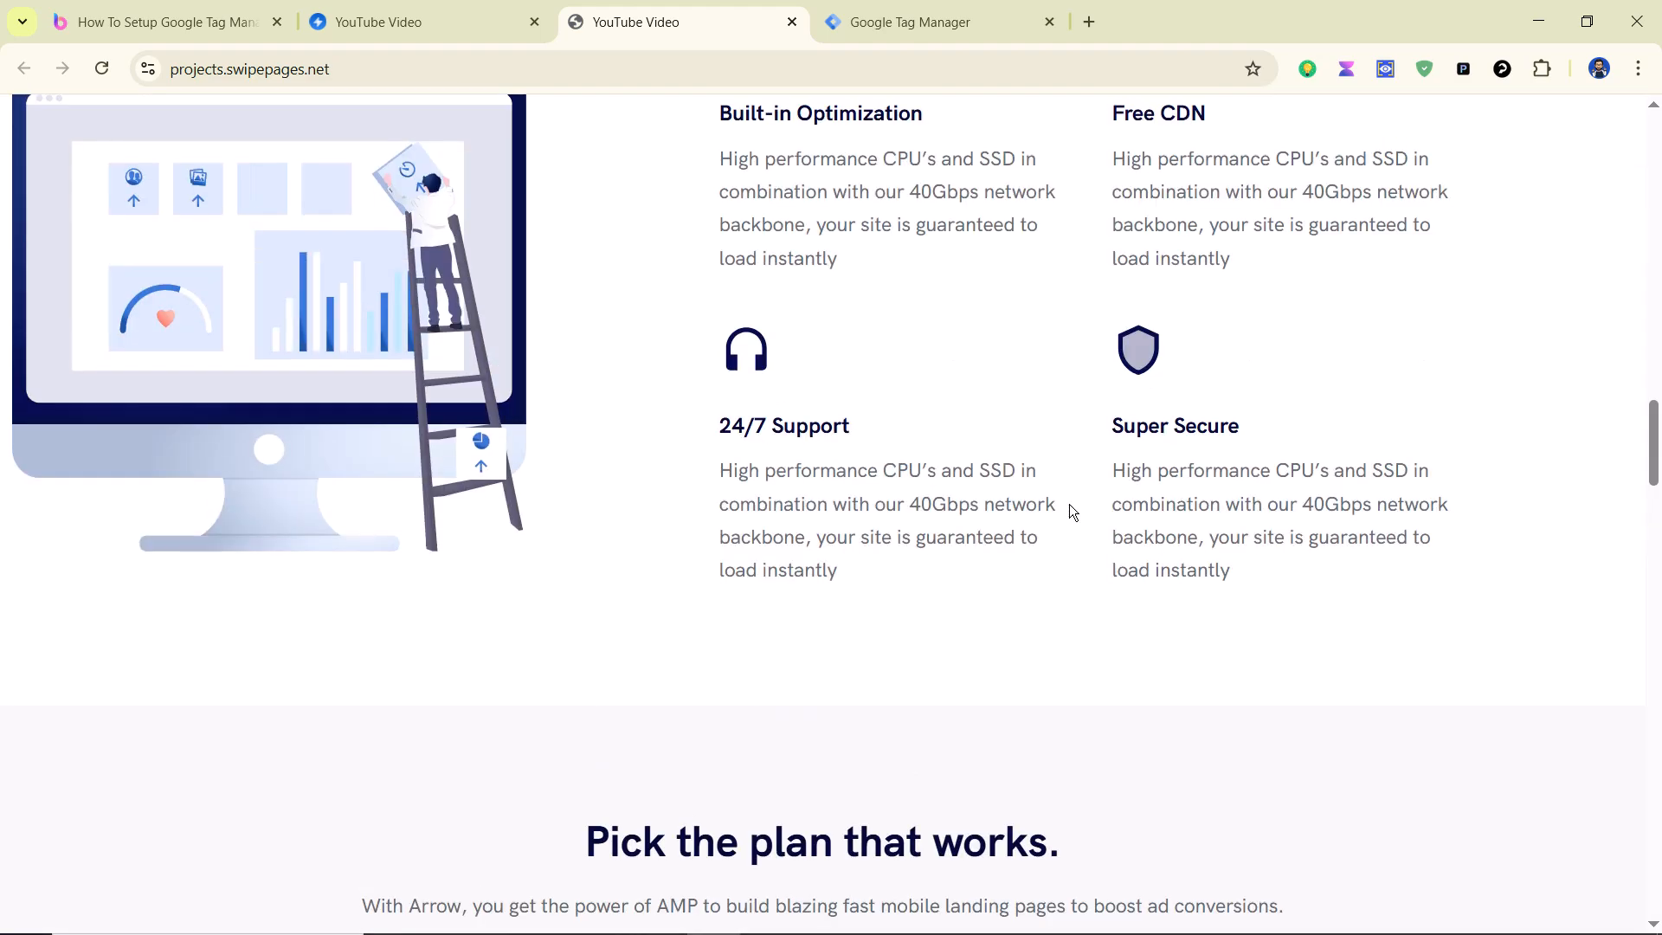
{"action": "scroll", "coordinate": [1071, 510], "scroll_direction": "up", "scroll_amount": 5}
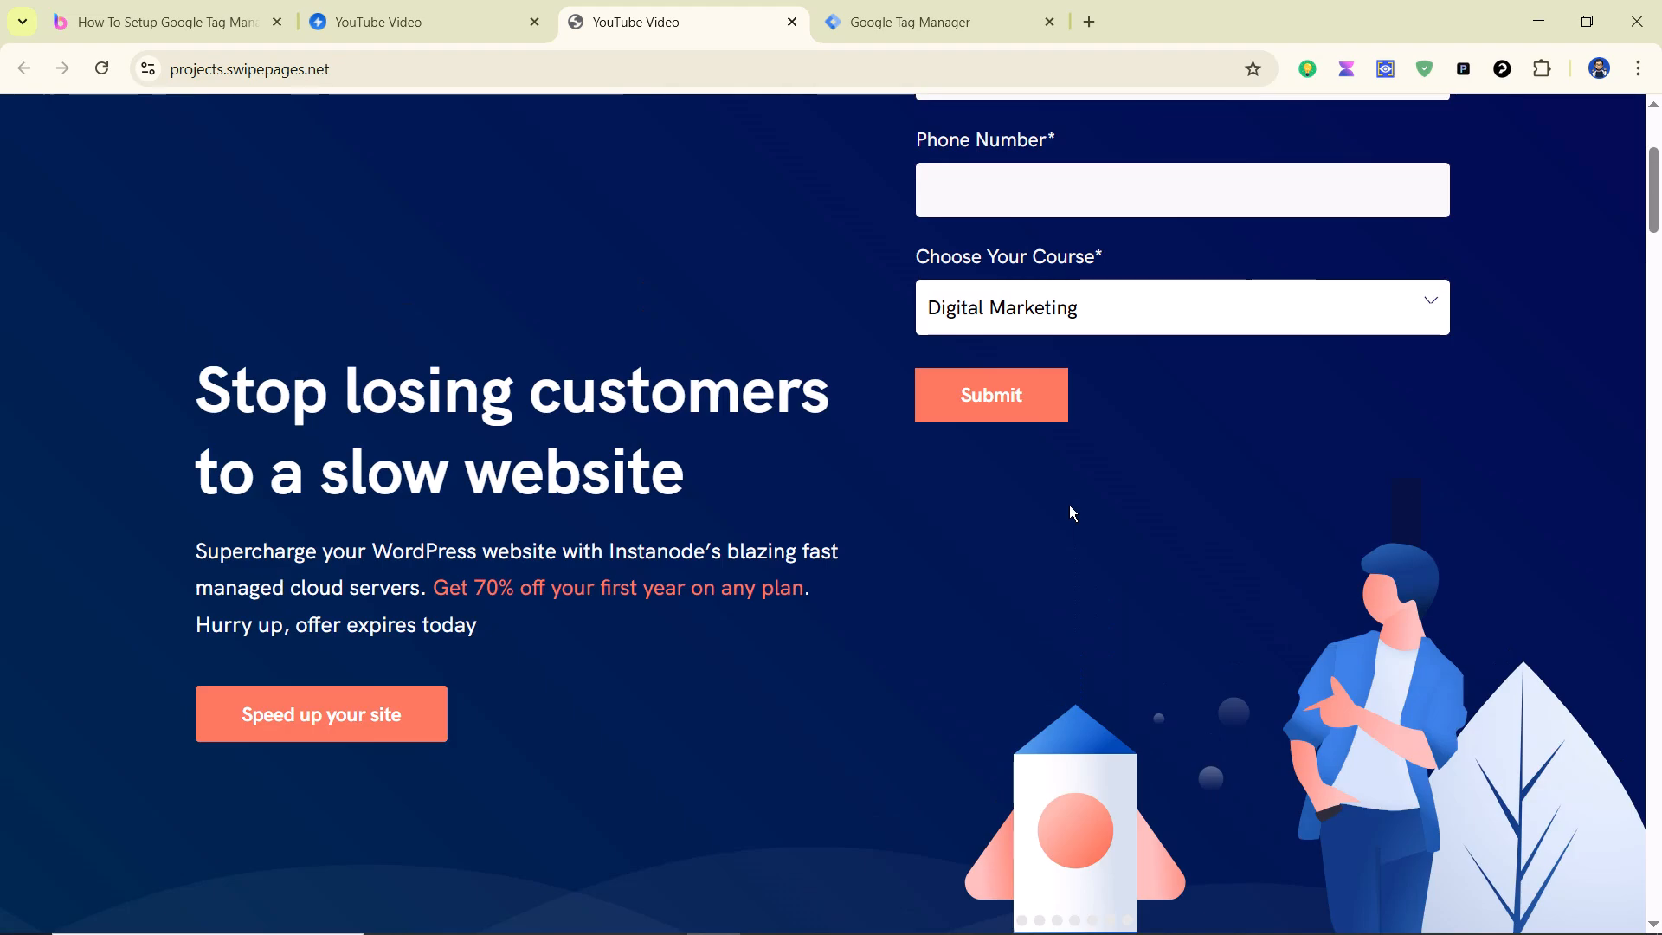
{"action": "scroll", "coordinate": [1071, 511], "scroll_direction": "up", "scroll_amount": 4}
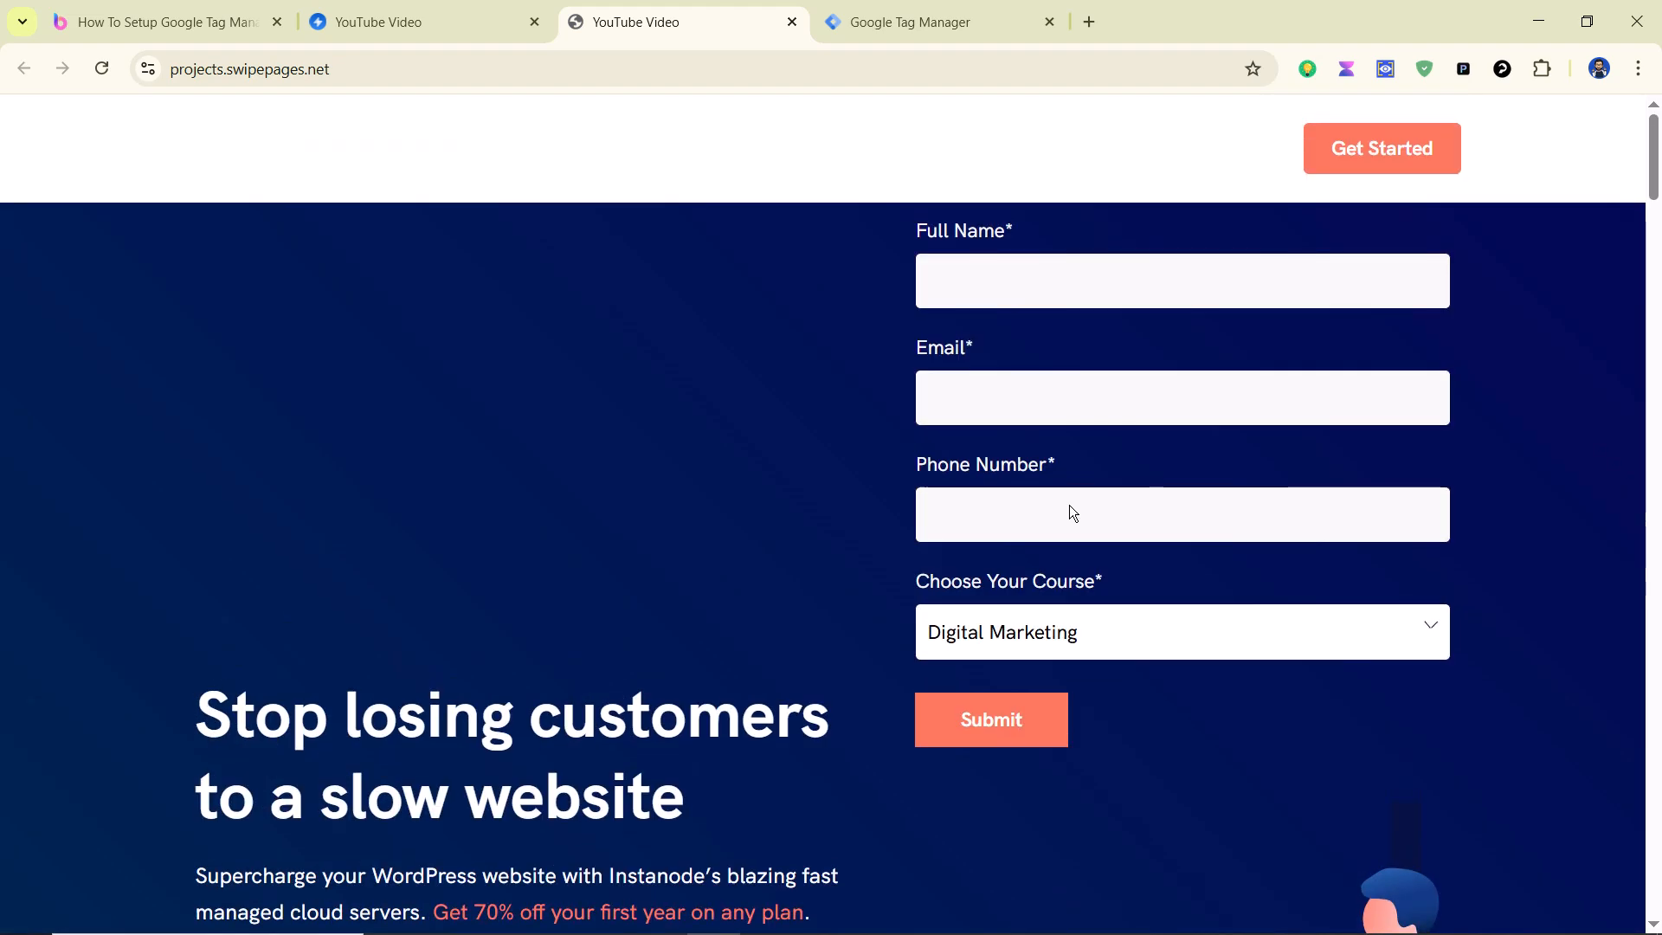
Step: Return to the YouTube Video landing page in Swipe Pages and look through its Integrations options
{"action": "left_click", "coordinate": [371, 28]}
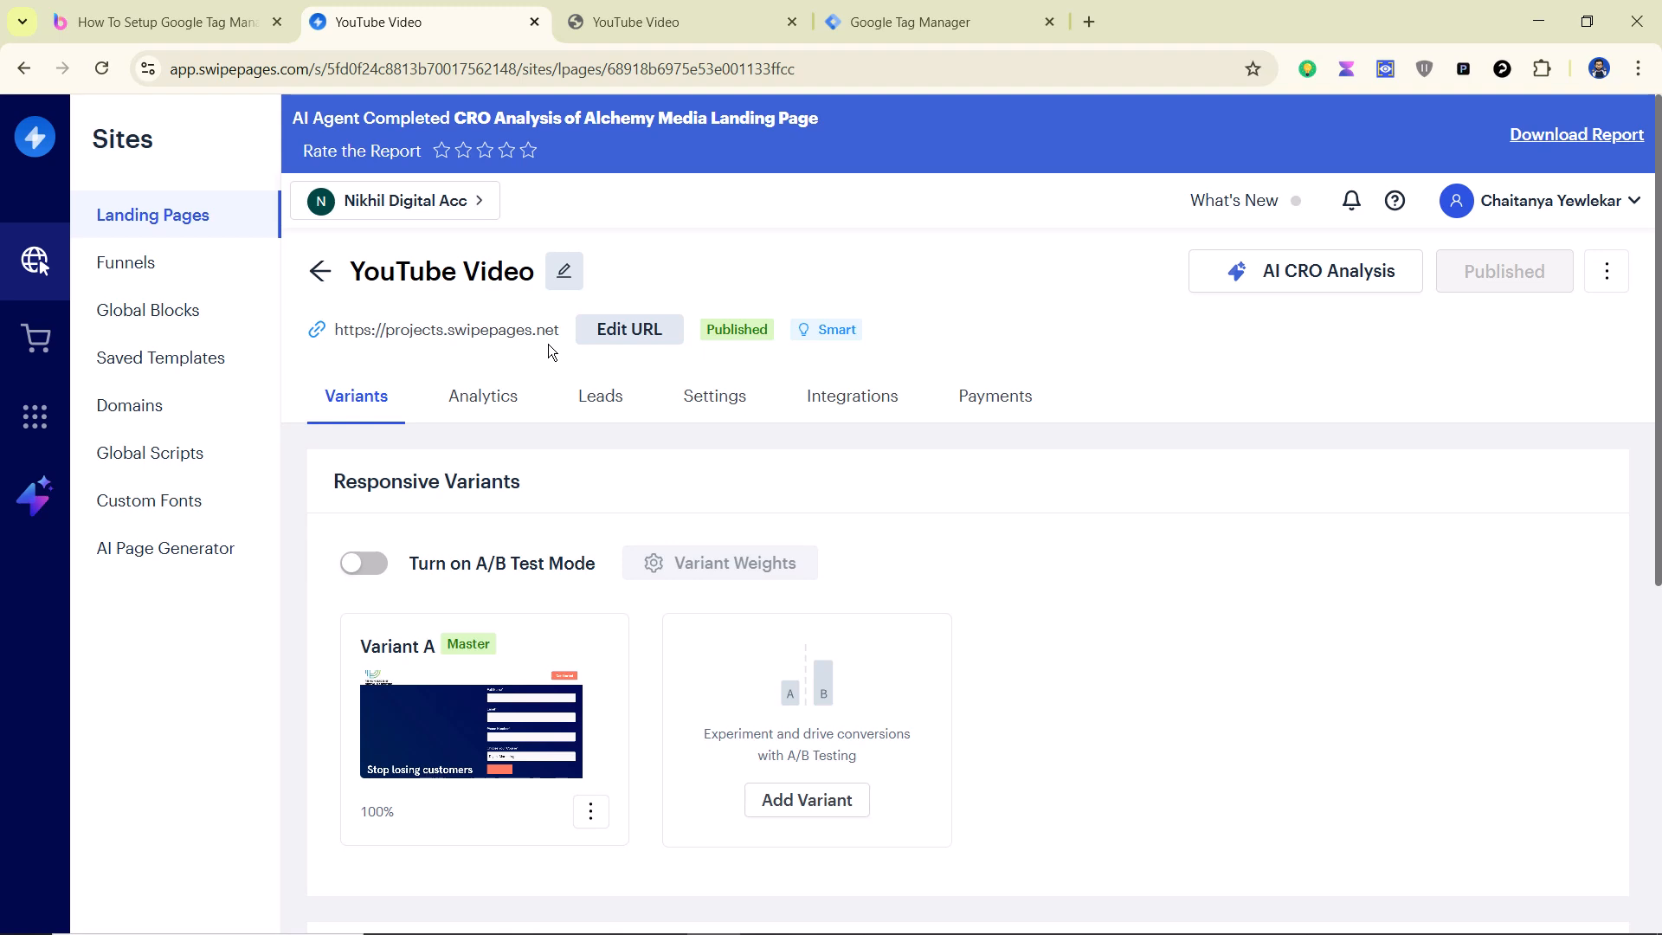
{"action": "left_click", "coordinate": [860, 35]}
{"action": "left_click", "coordinate": [407, 24]}
{"action": "left_click", "coordinate": [830, 398]}
{"action": "scroll", "coordinate": [1054, 445], "scroll_direction": "down", "scroll_amount": 4}
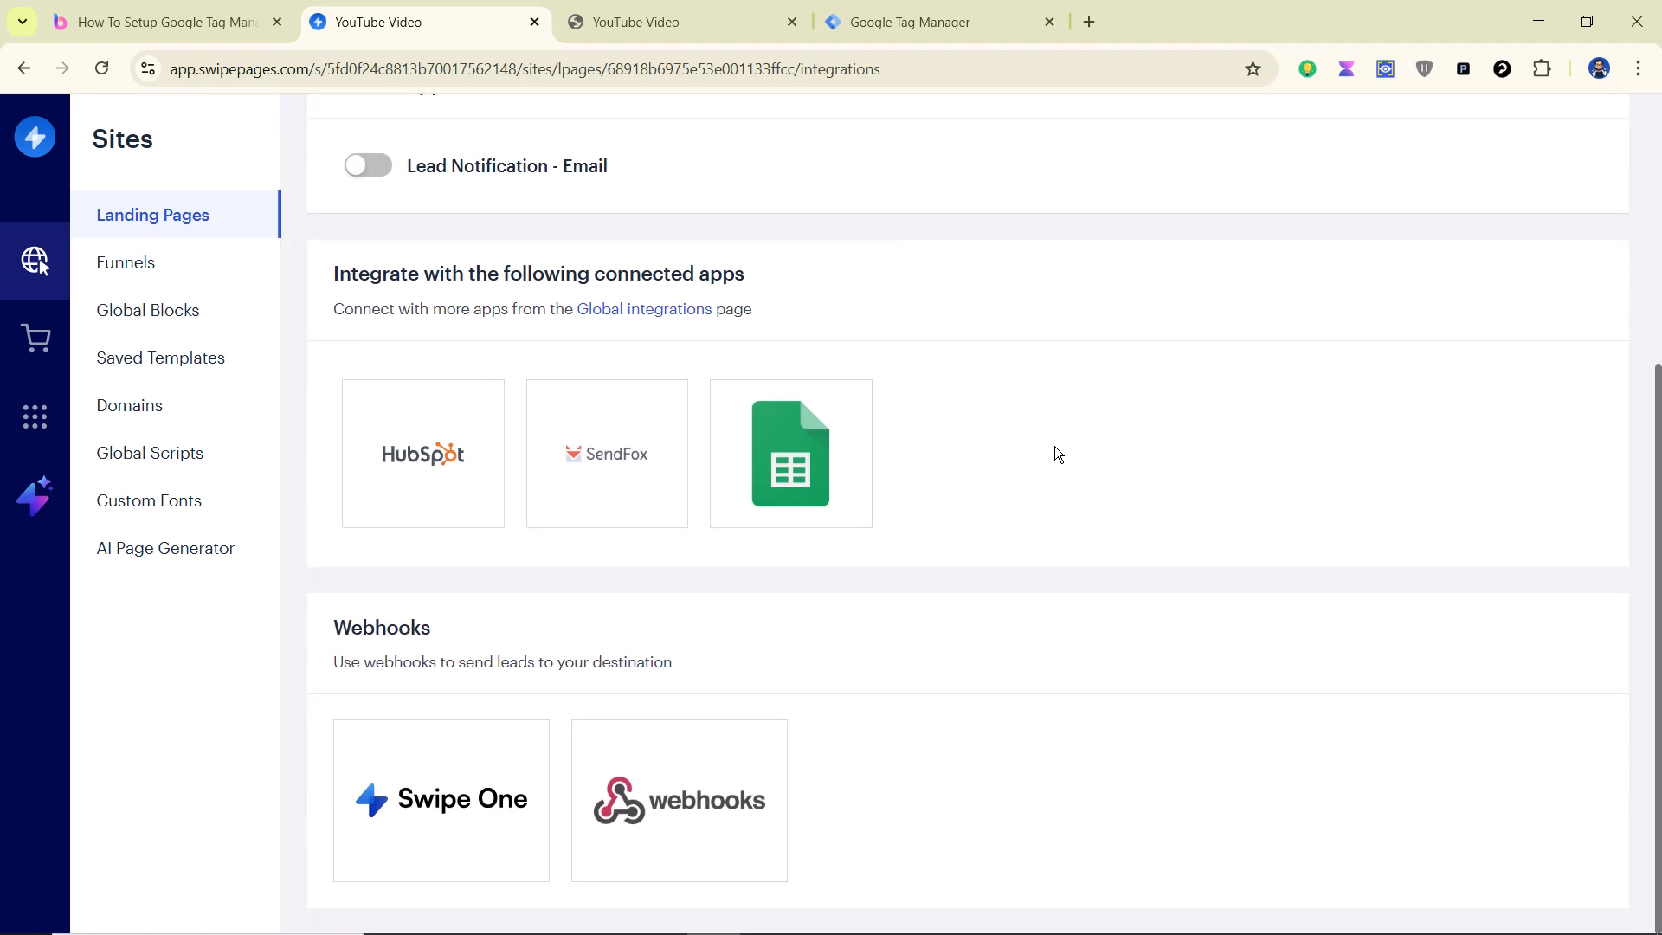
{"action": "scroll", "coordinate": [1057, 456], "scroll_direction": "up", "scroll_amount": 5}
Step: Open the landing page's Tracking Codes settings and go to the Other Scripts editor
{"action": "left_click", "coordinate": [725, 400]}
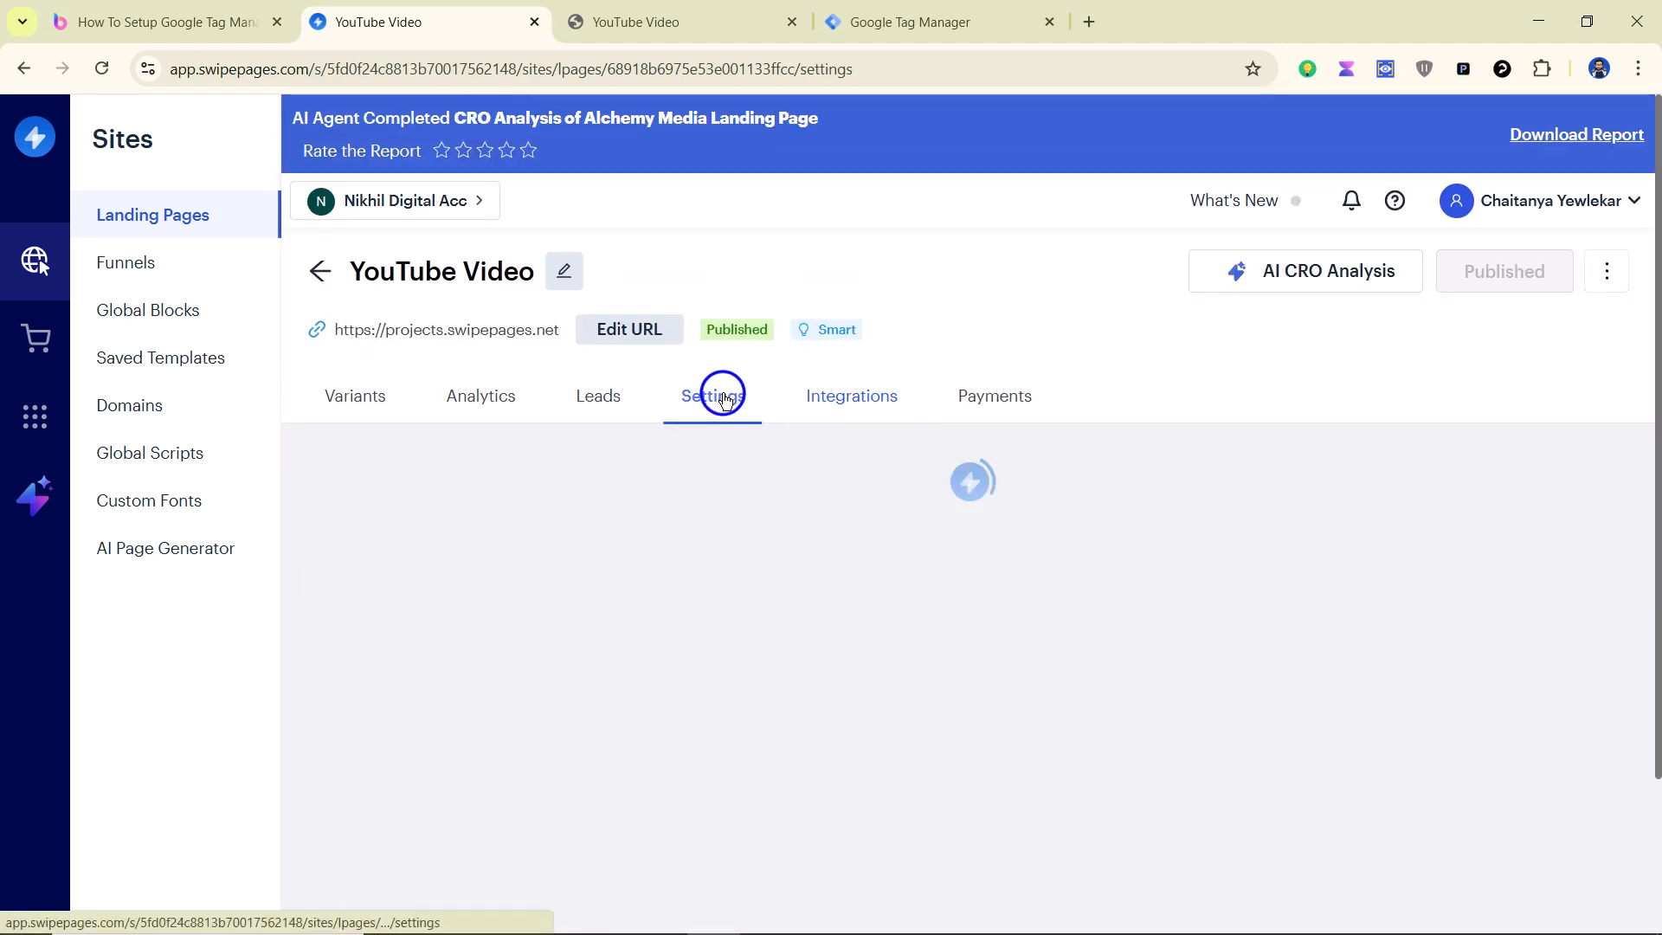
{"action": "scroll", "coordinate": [1231, 527], "scroll_direction": "down", "scroll_amount": 6}
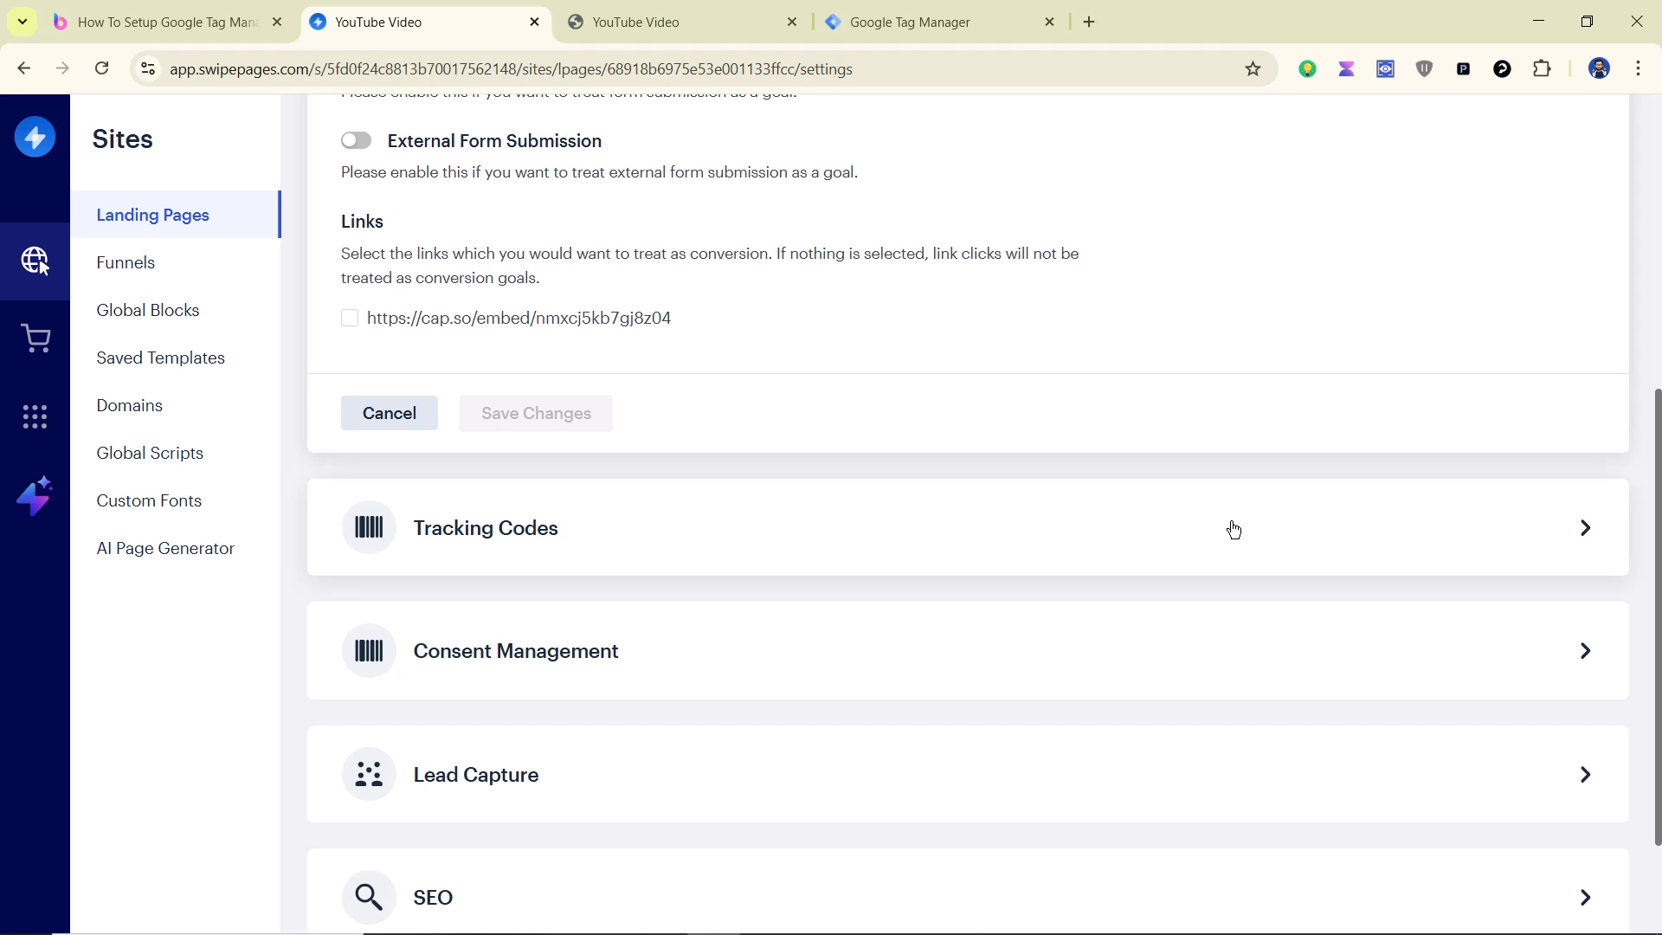
{"action": "scroll", "coordinate": [1126, 511], "scroll_direction": "down", "scroll_amount": 1}
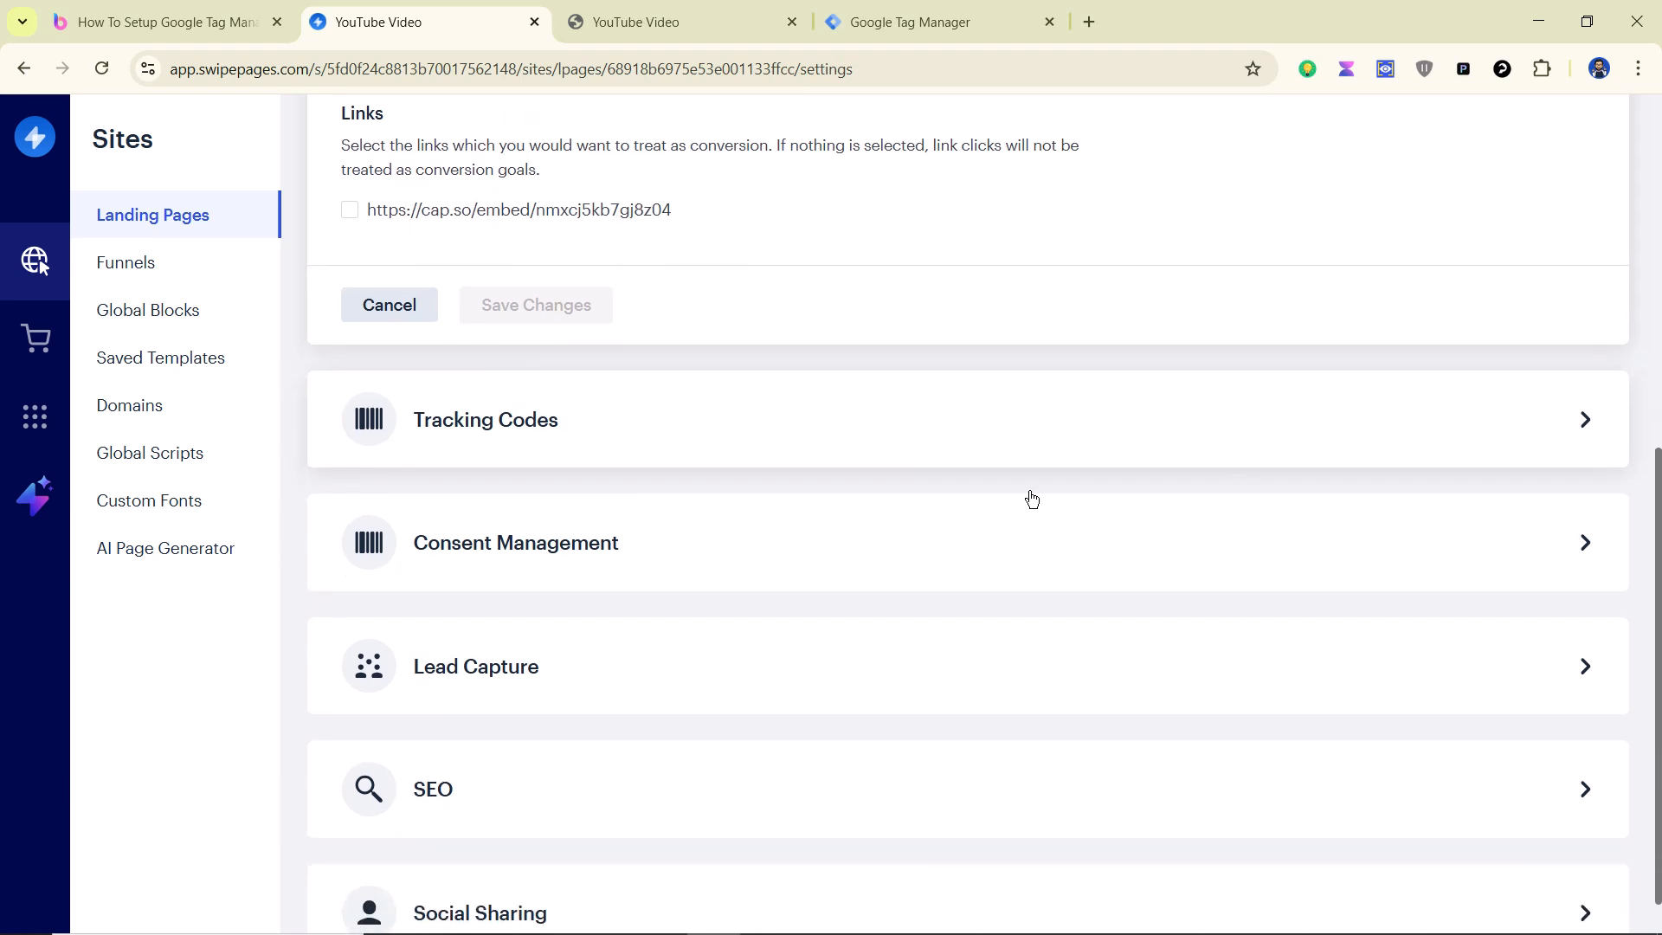
{"action": "left_click", "coordinate": [597, 433]}
{"action": "scroll", "coordinate": [872, 445], "scroll_direction": "down", "scroll_amount": 5}
{"action": "scroll", "coordinate": [866, 476], "scroll_direction": "up", "scroll_amount": 2}
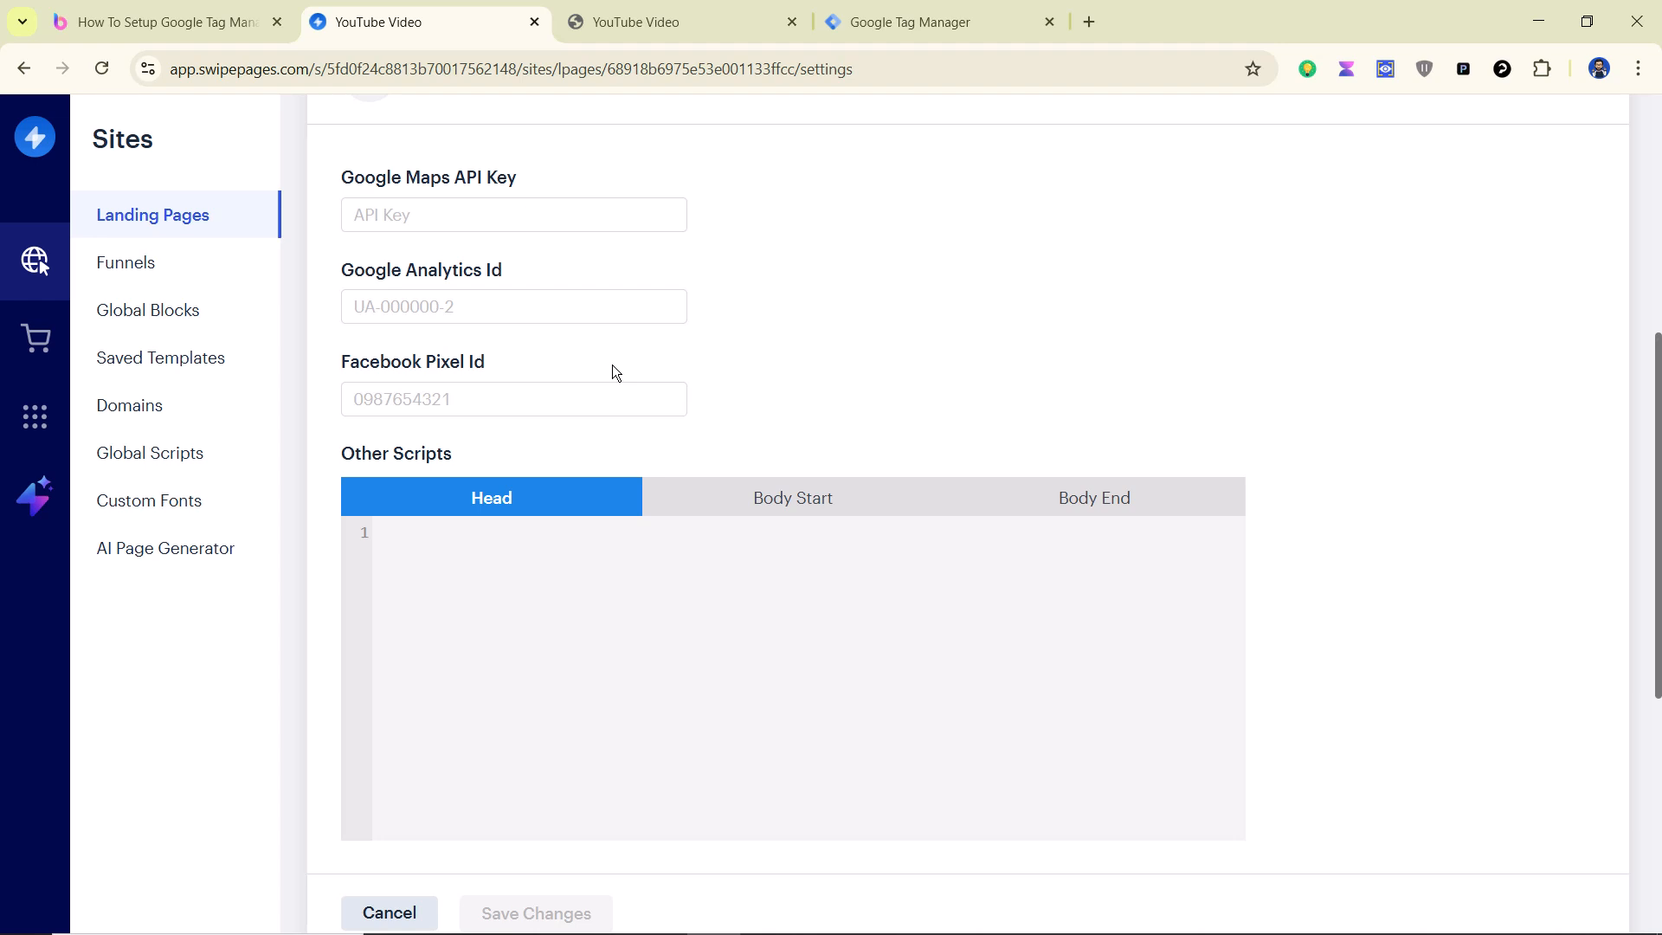
{"action": "scroll", "coordinate": [1197, 361], "scroll_direction": "down", "scroll_amount": 1}
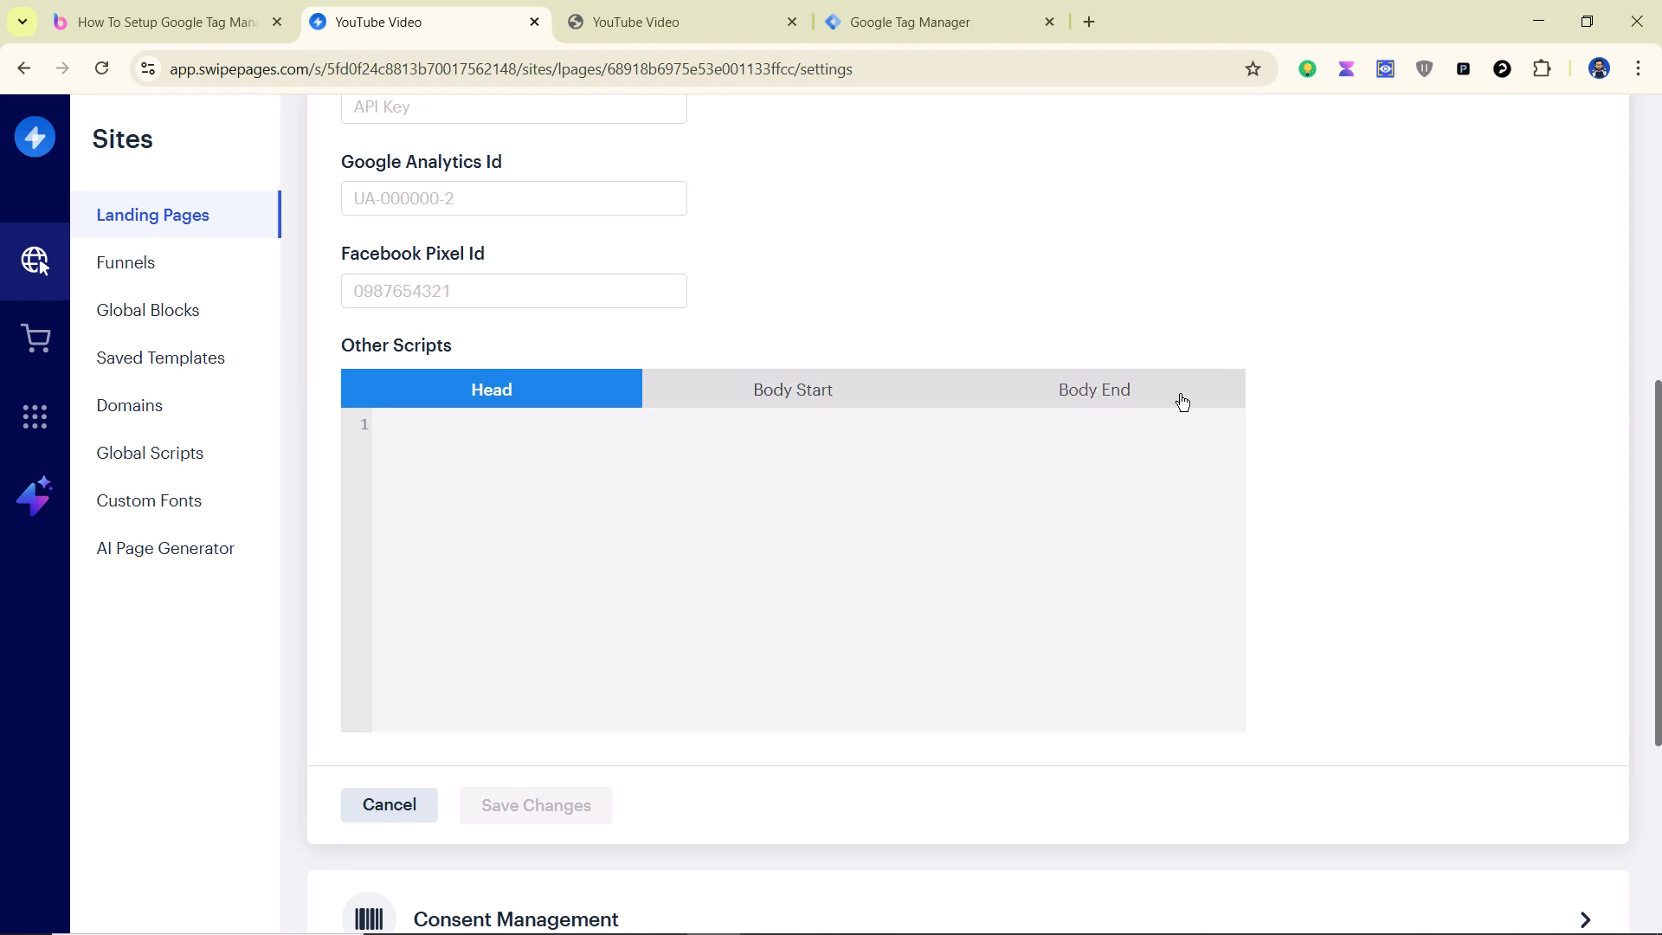
Step: Copy the head snippet from Google Tag Manager's install instructions and paste it into the Head scripts in Swipe Pages
{"action": "left_click", "coordinate": [904, 29]}
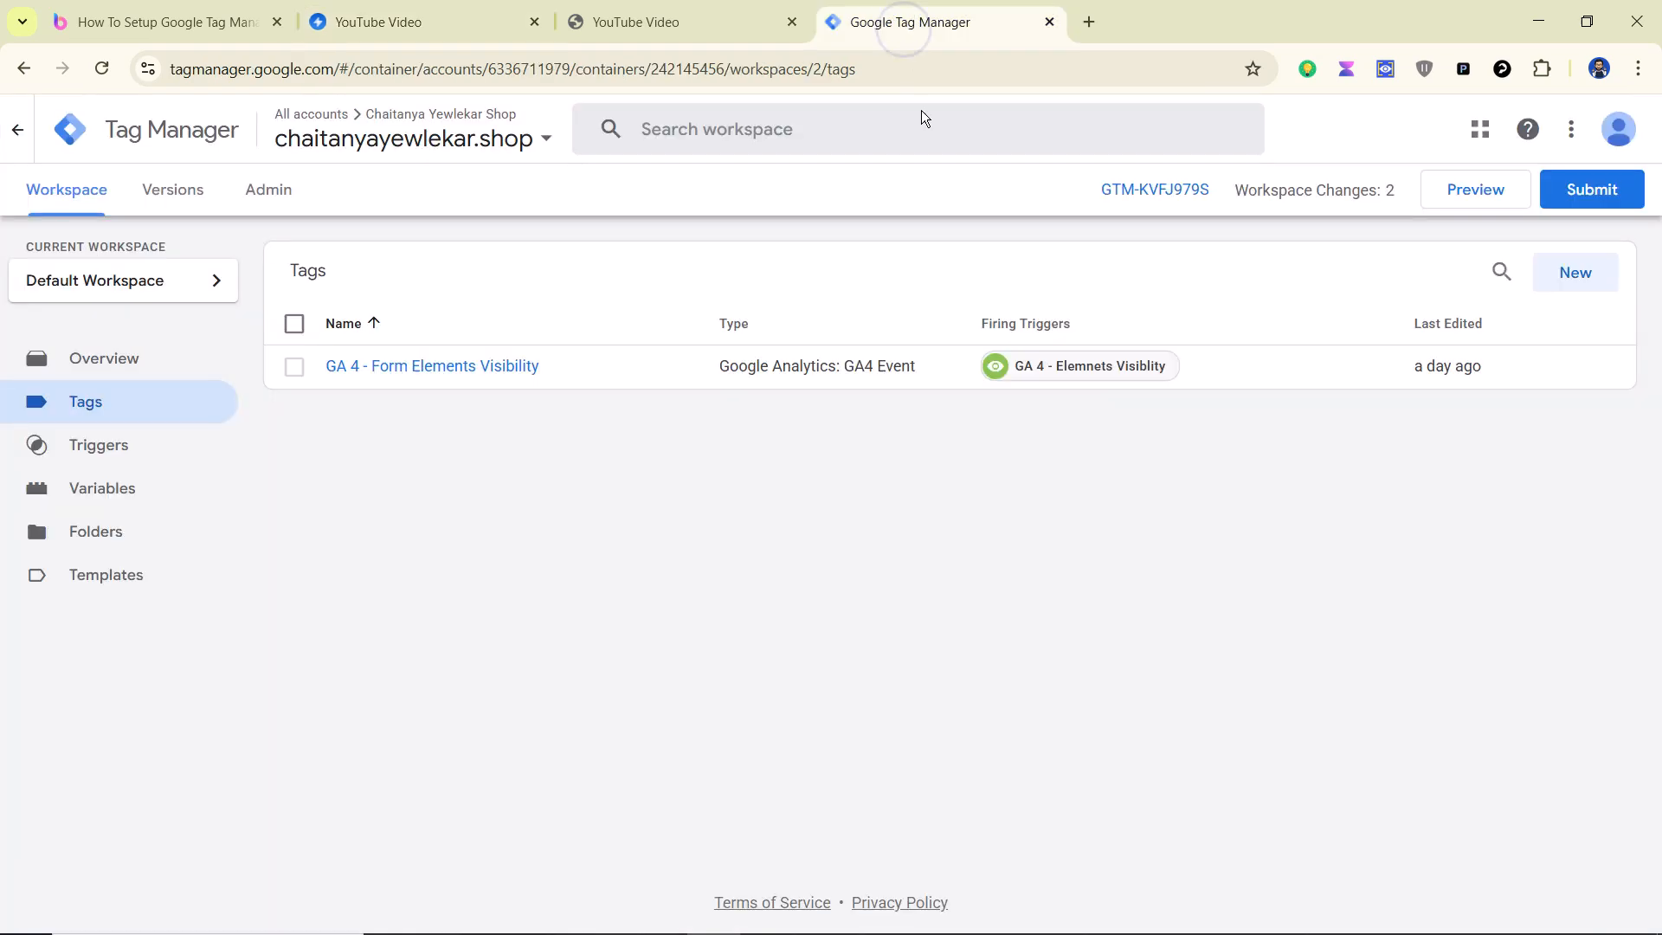
{"action": "left_click", "coordinate": [1152, 190]}
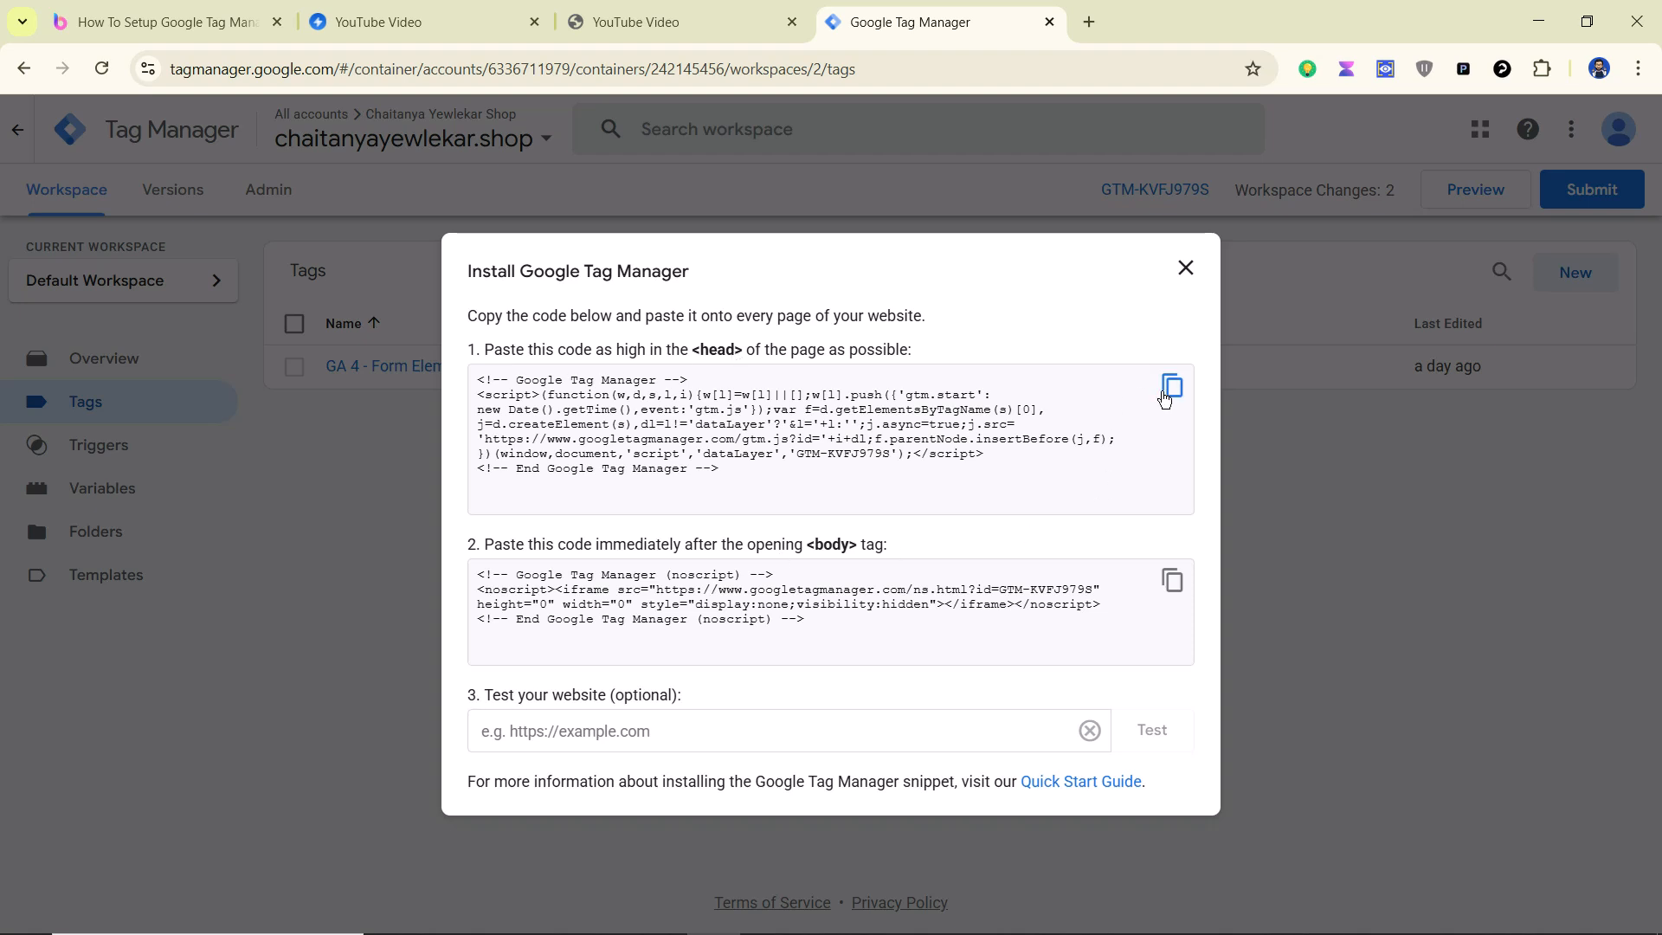
{"action": "left_click", "coordinate": [1170, 388]}
{"action": "left_click", "coordinate": [417, 23]}
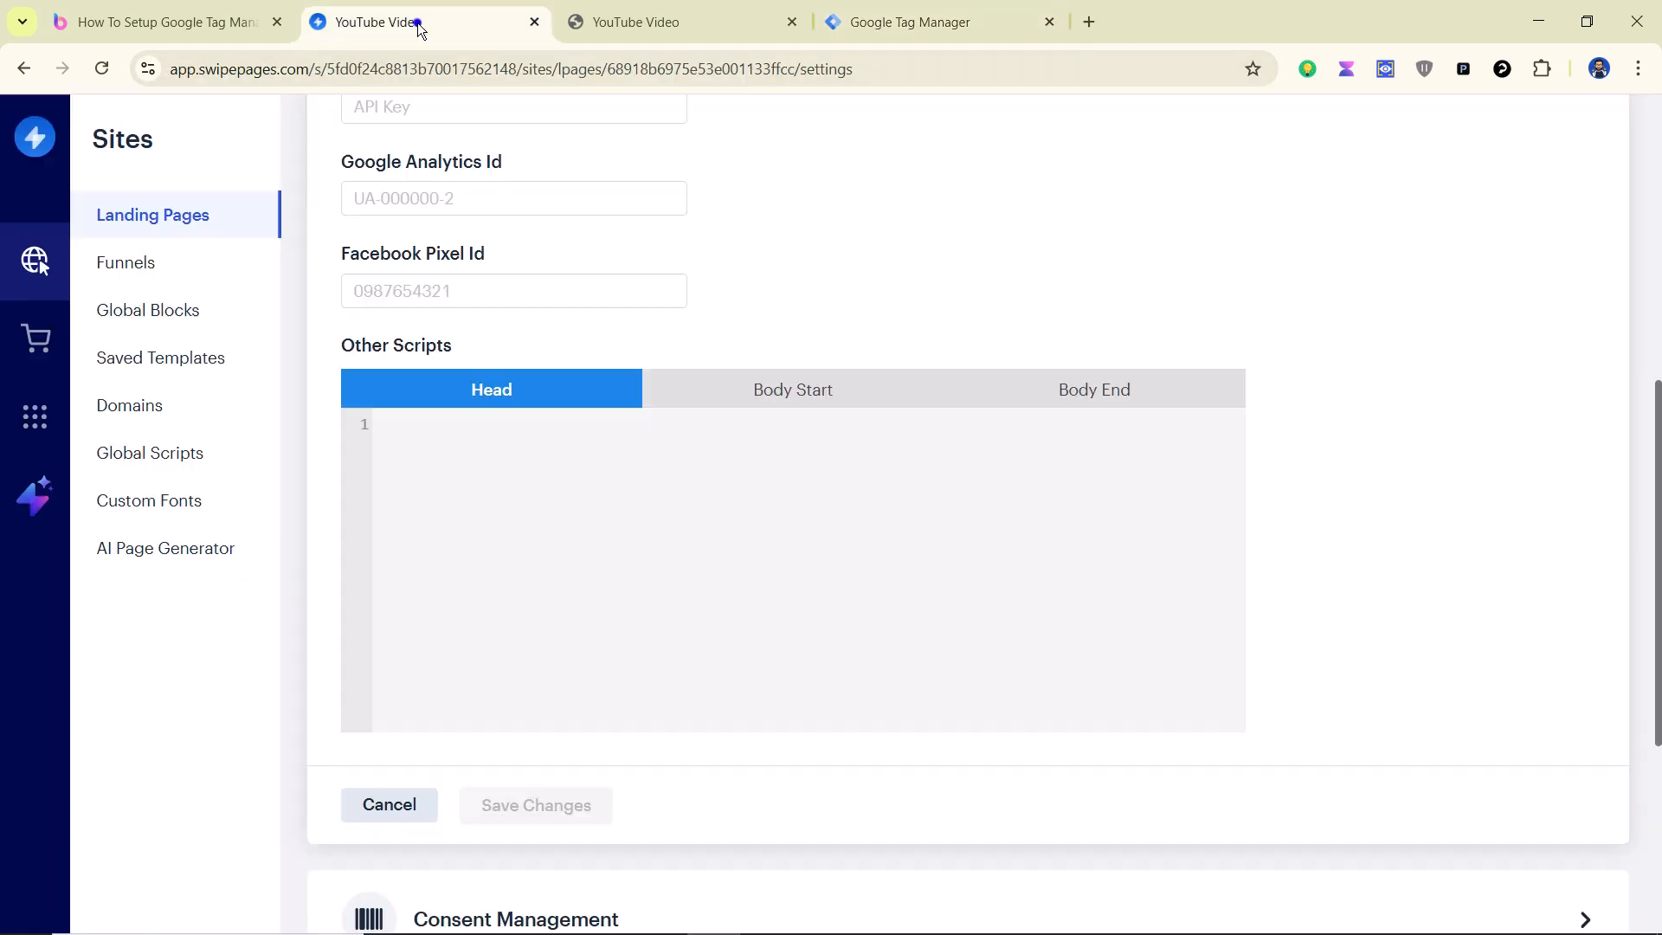
{"action": "left_click", "coordinate": [591, 478]}
{"action": "key", "text": "ctrl+v"}
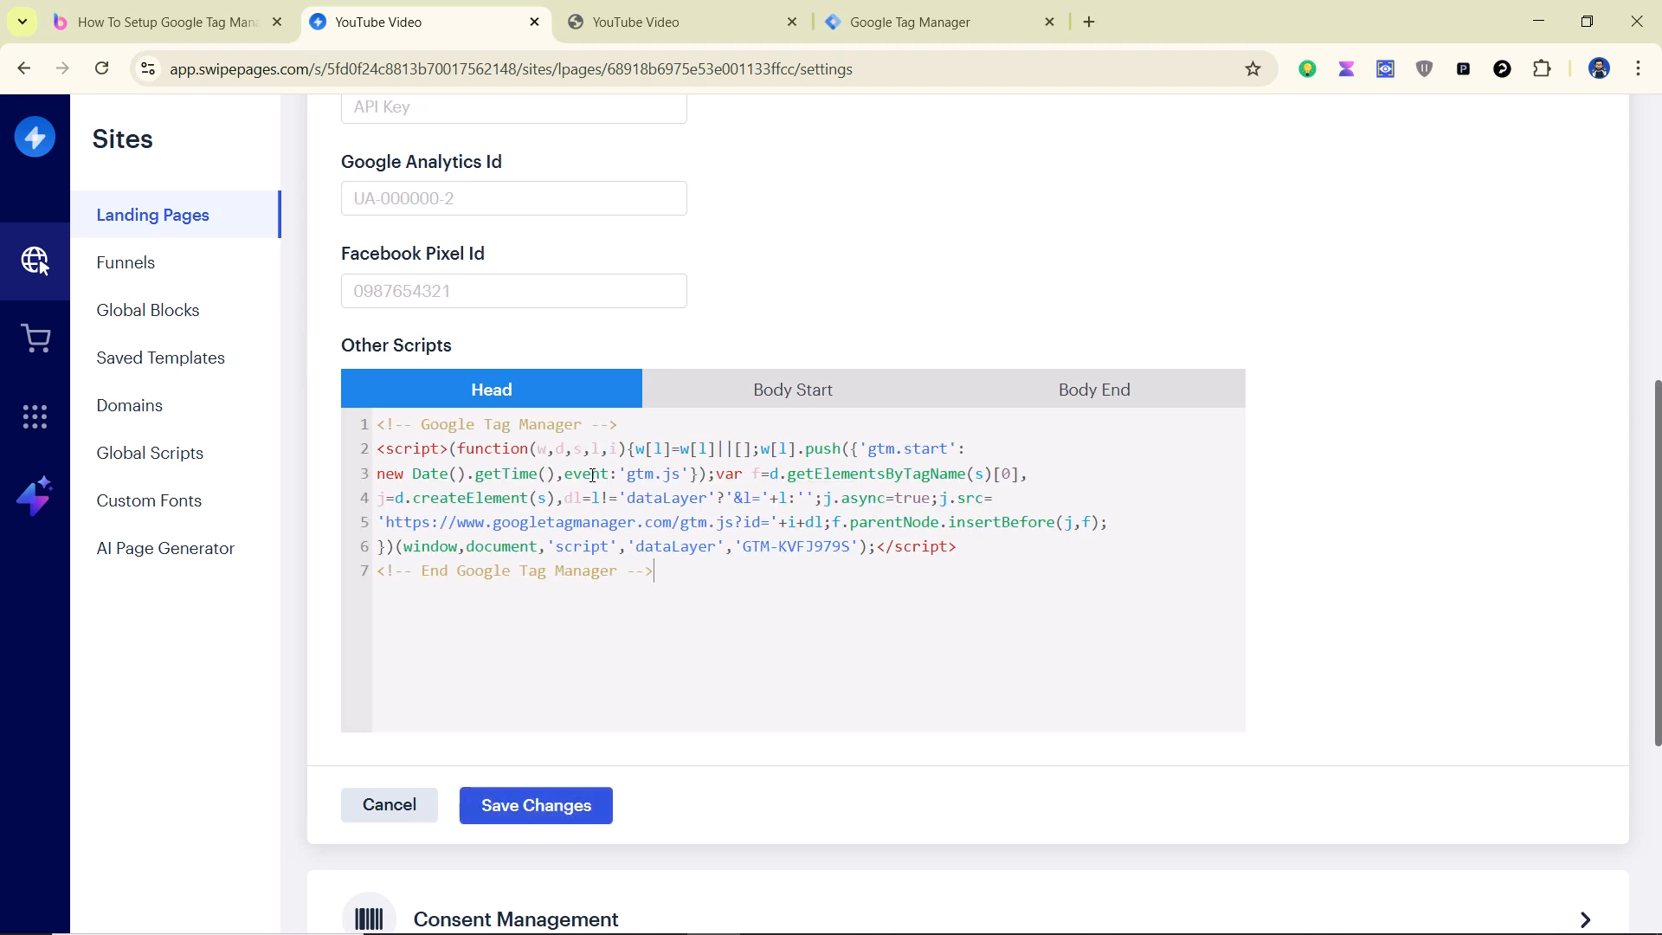
Step: Copy the noscript body snippet from Google Tag Manager and paste it into the Body Start scripts in Swipe Pages
{"action": "left_click", "coordinate": [876, 7]}
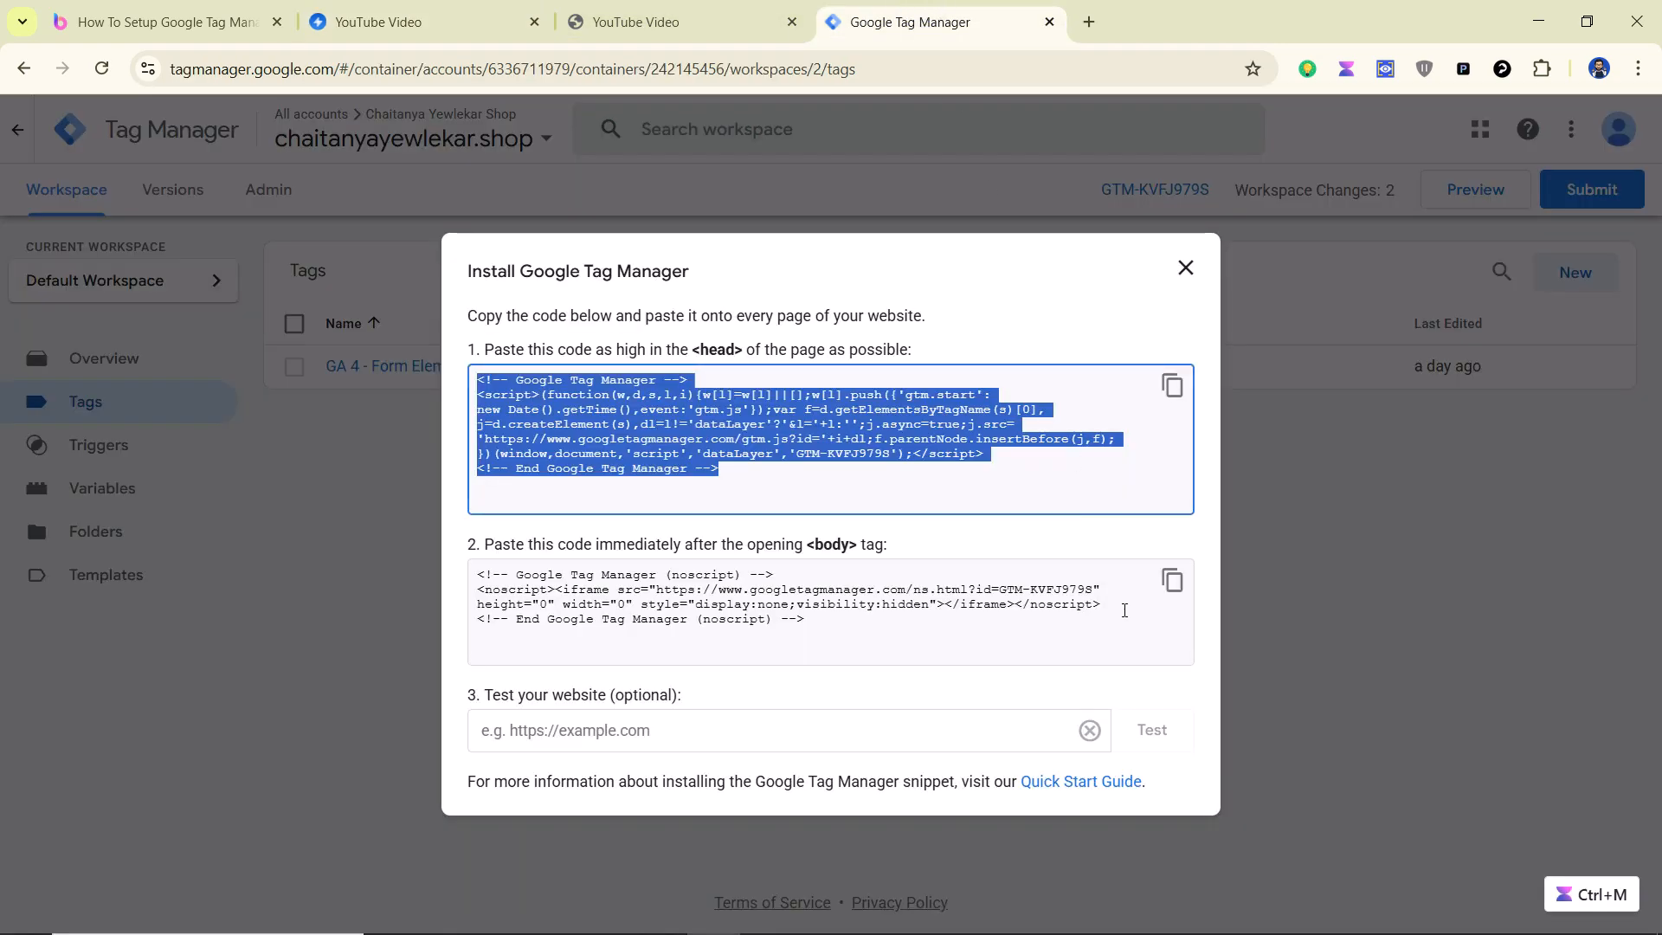
{"action": "left_click", "coordinate": [1164, 578]}
{"action": "left_click", "coordinate": [408, 24]}
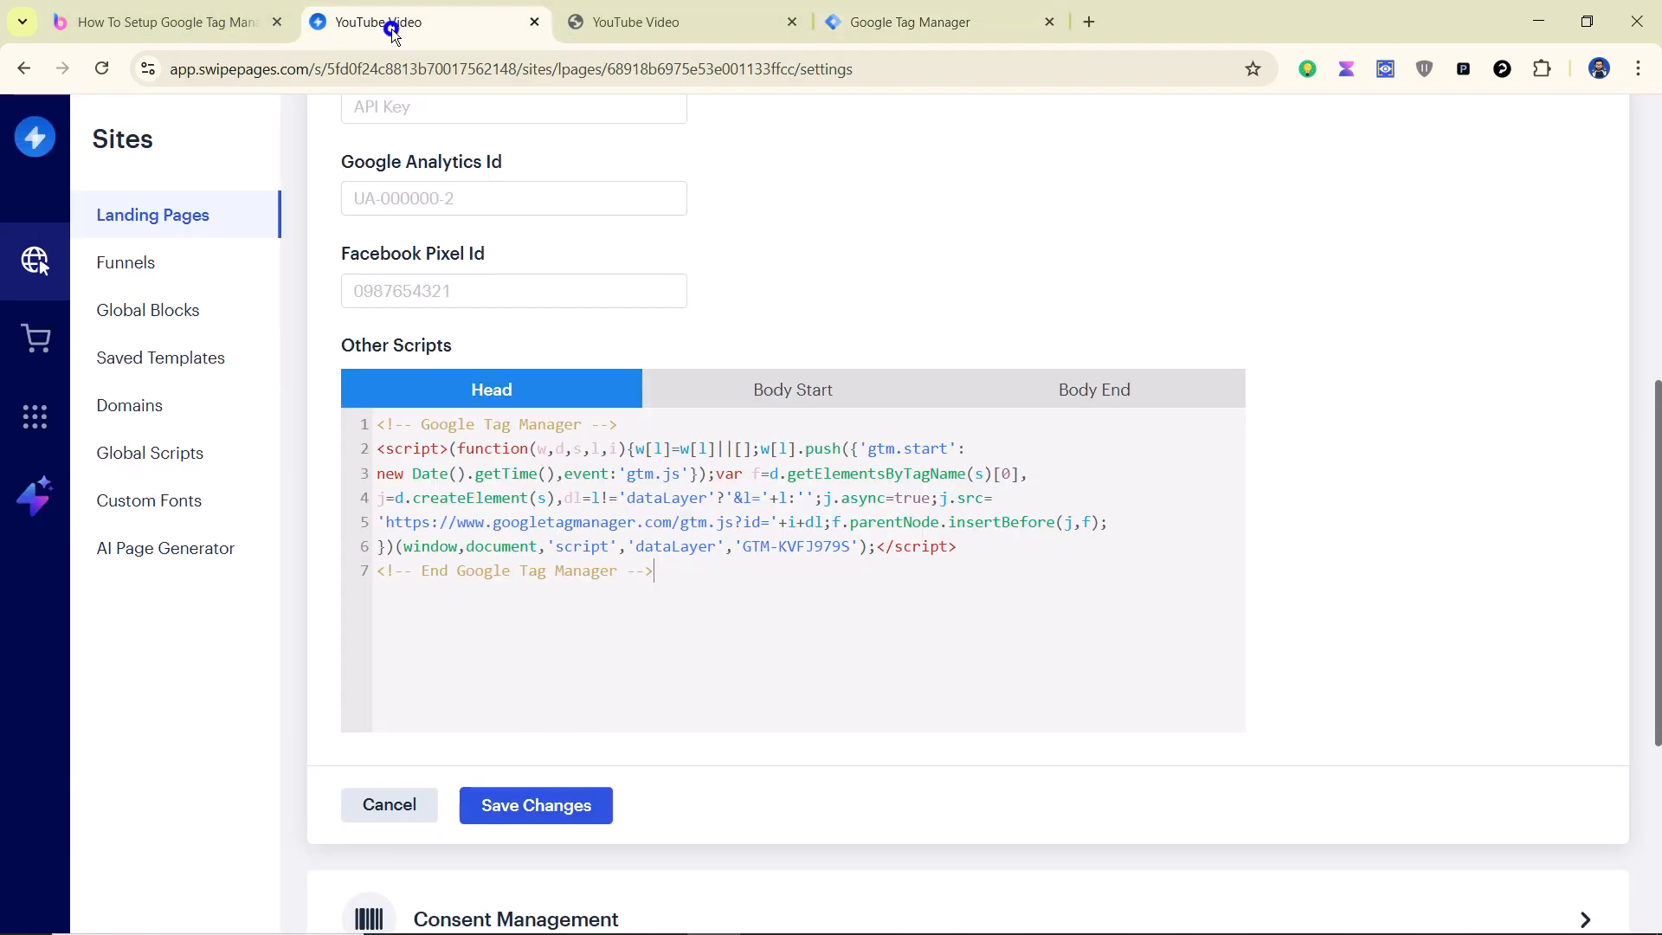
{"action": "left_click", "coordinate": [758, 400]}
{"action": "left_click", "coordinate": [583, 455]}
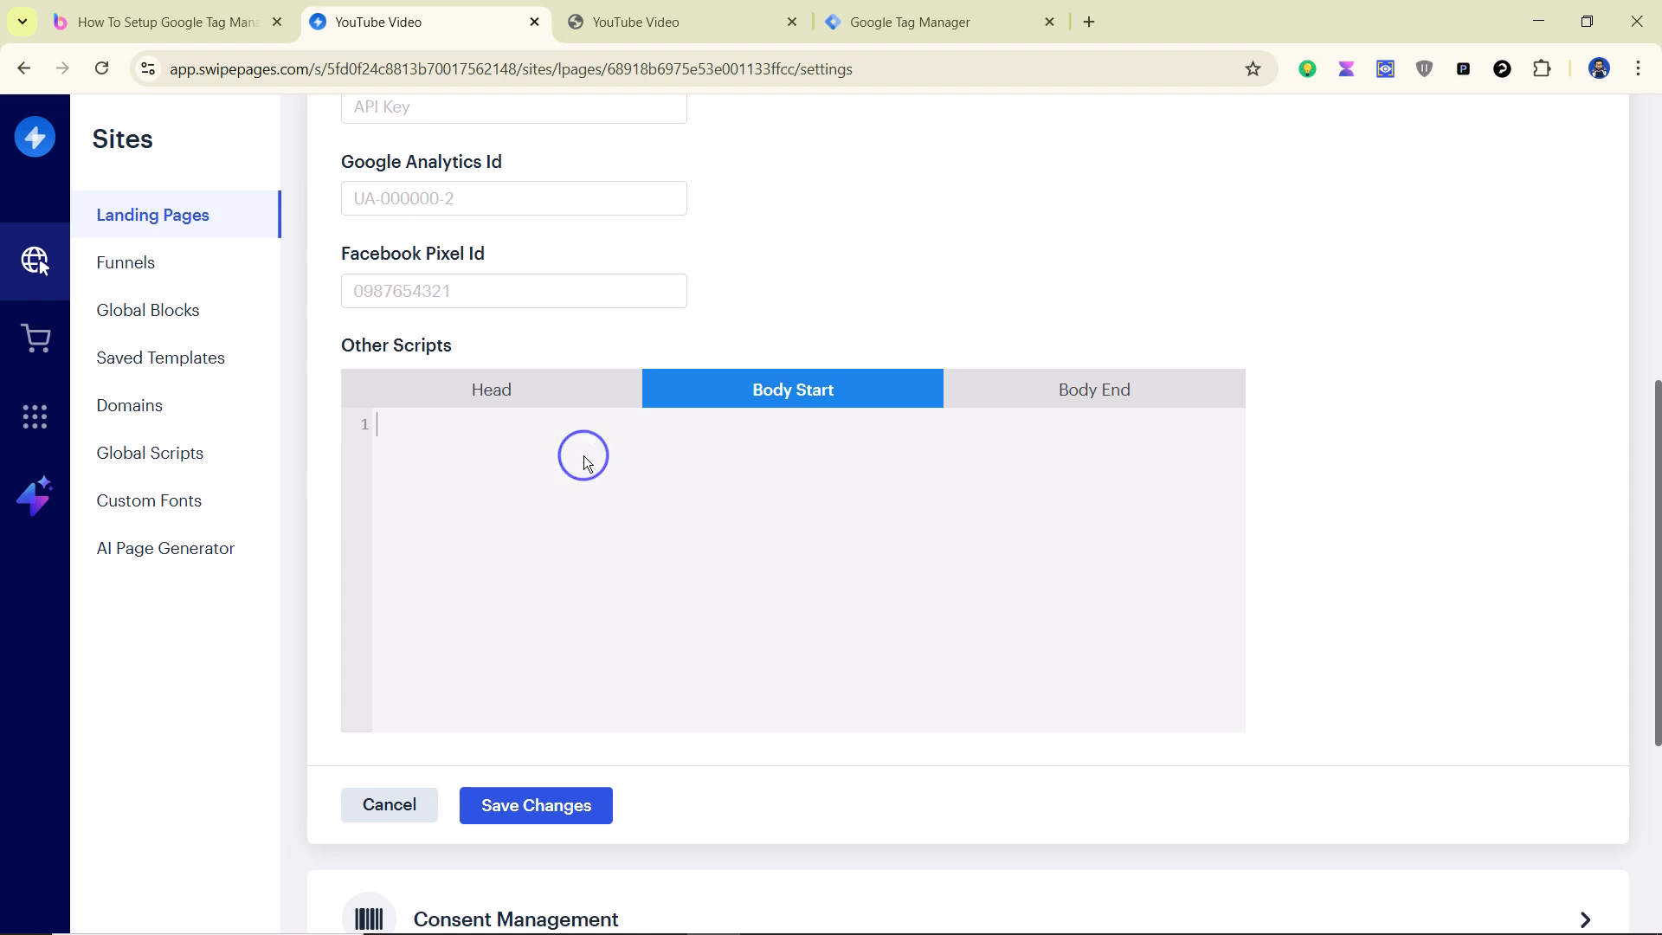
{"action": "key", "text": "ctrl+v"}
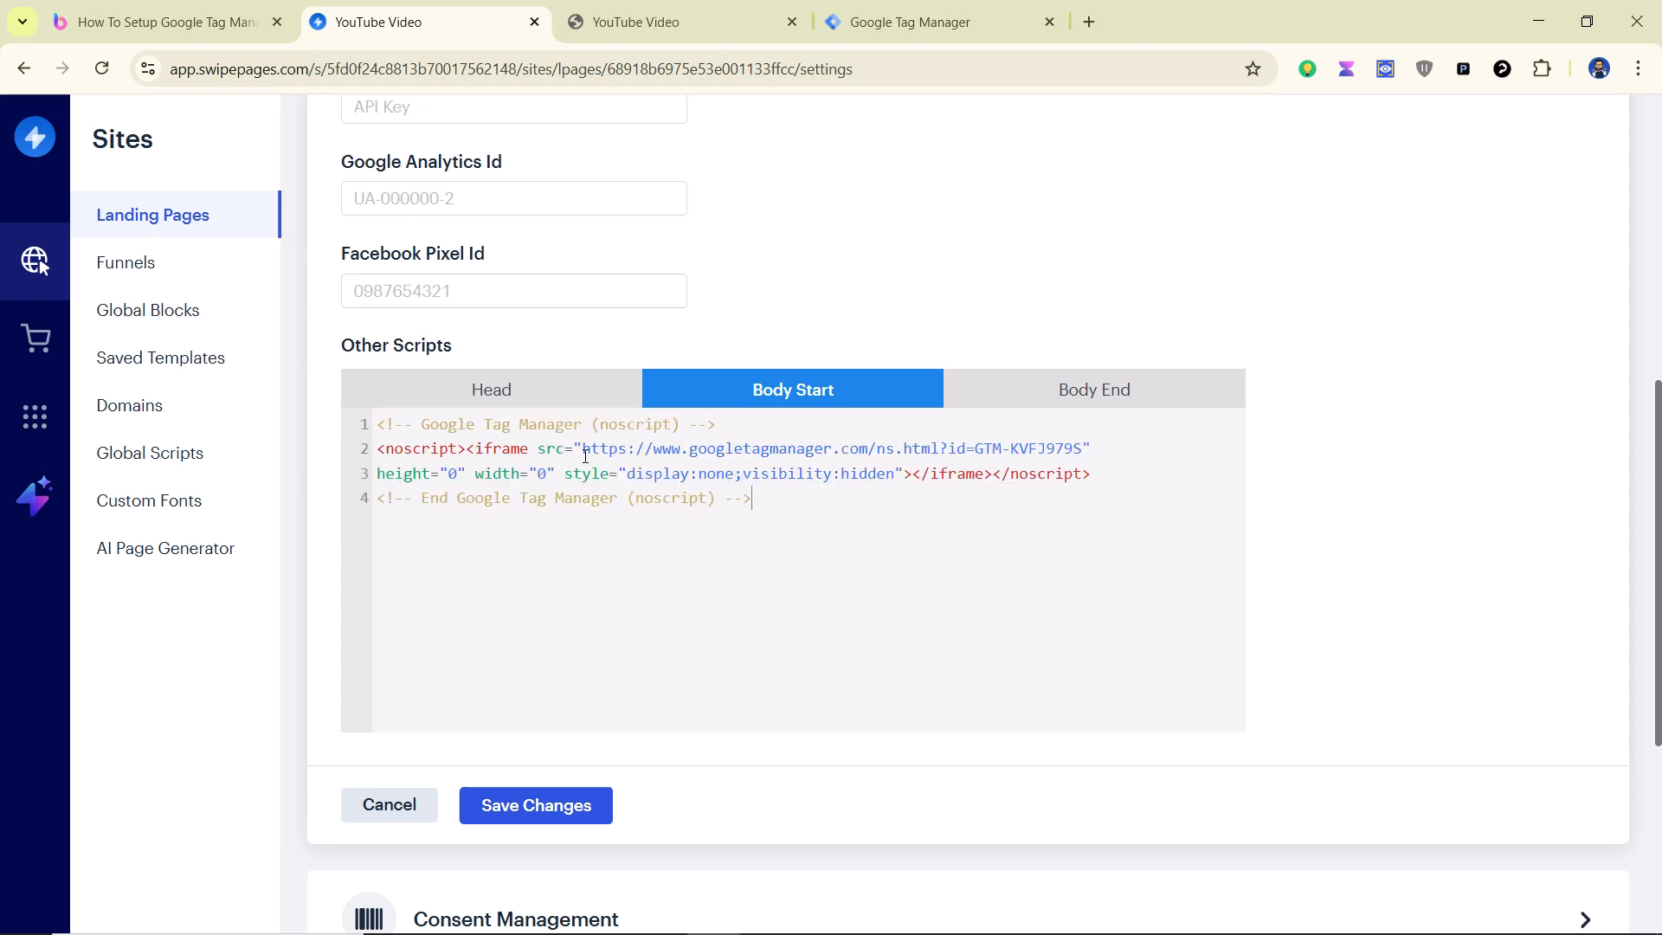
Step: Save the tracking code changes and publish the landing page
{"action": "left_click", "coordinate": [545, 804]}
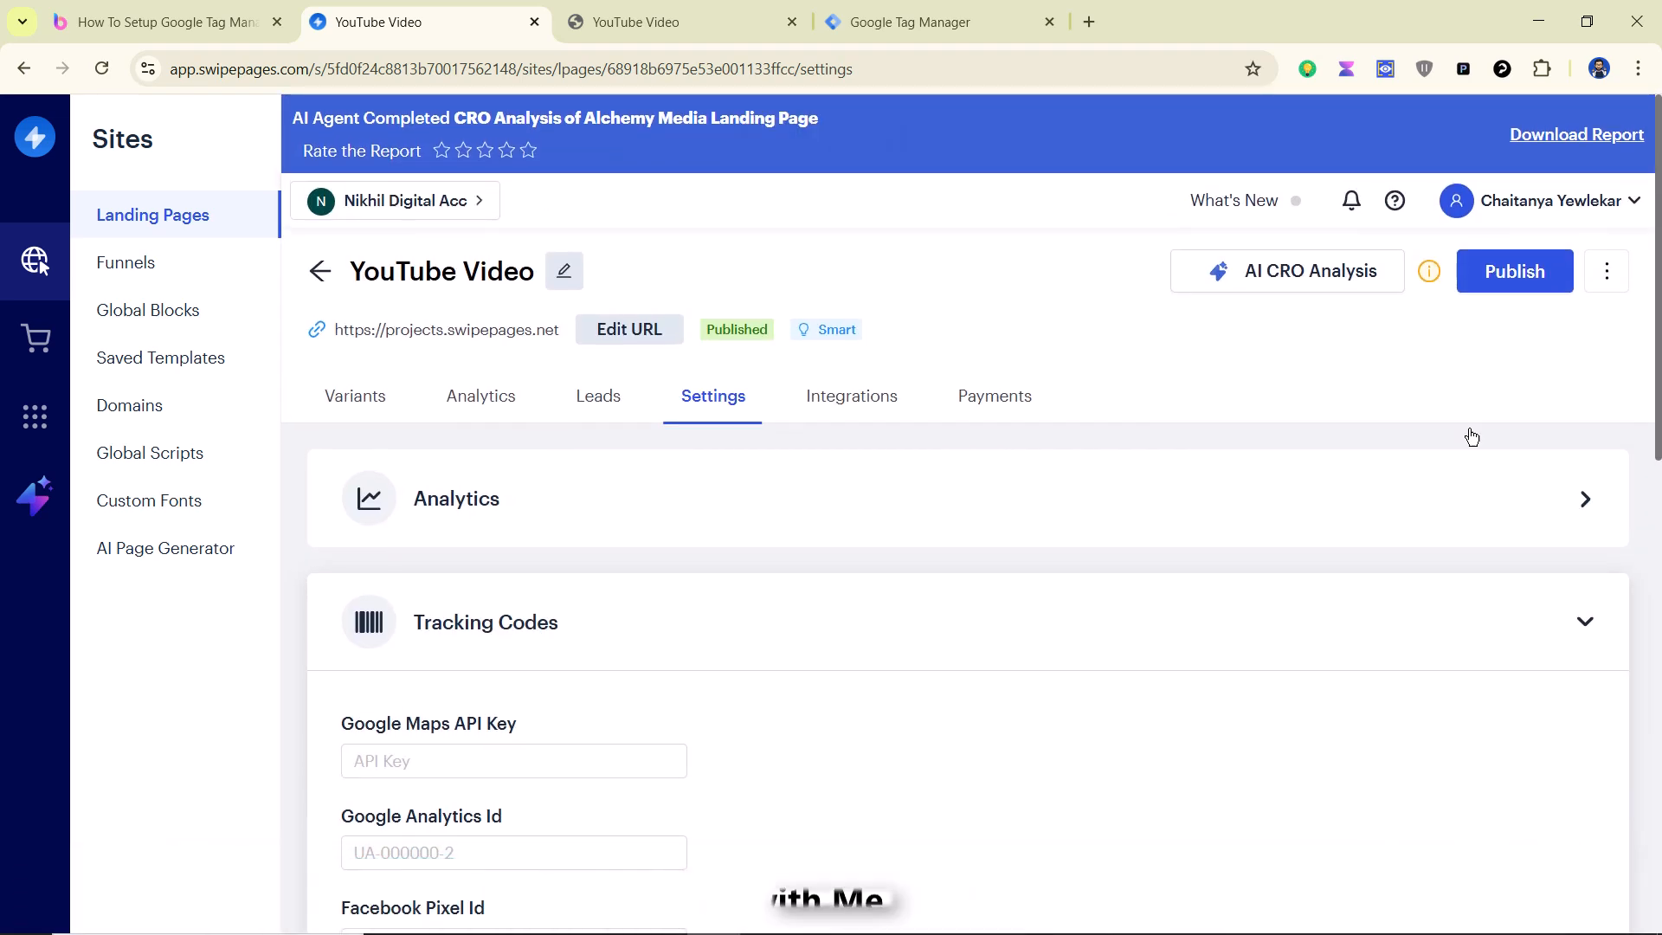
{"action": "left_click", "coordinate": [1494, 277]}
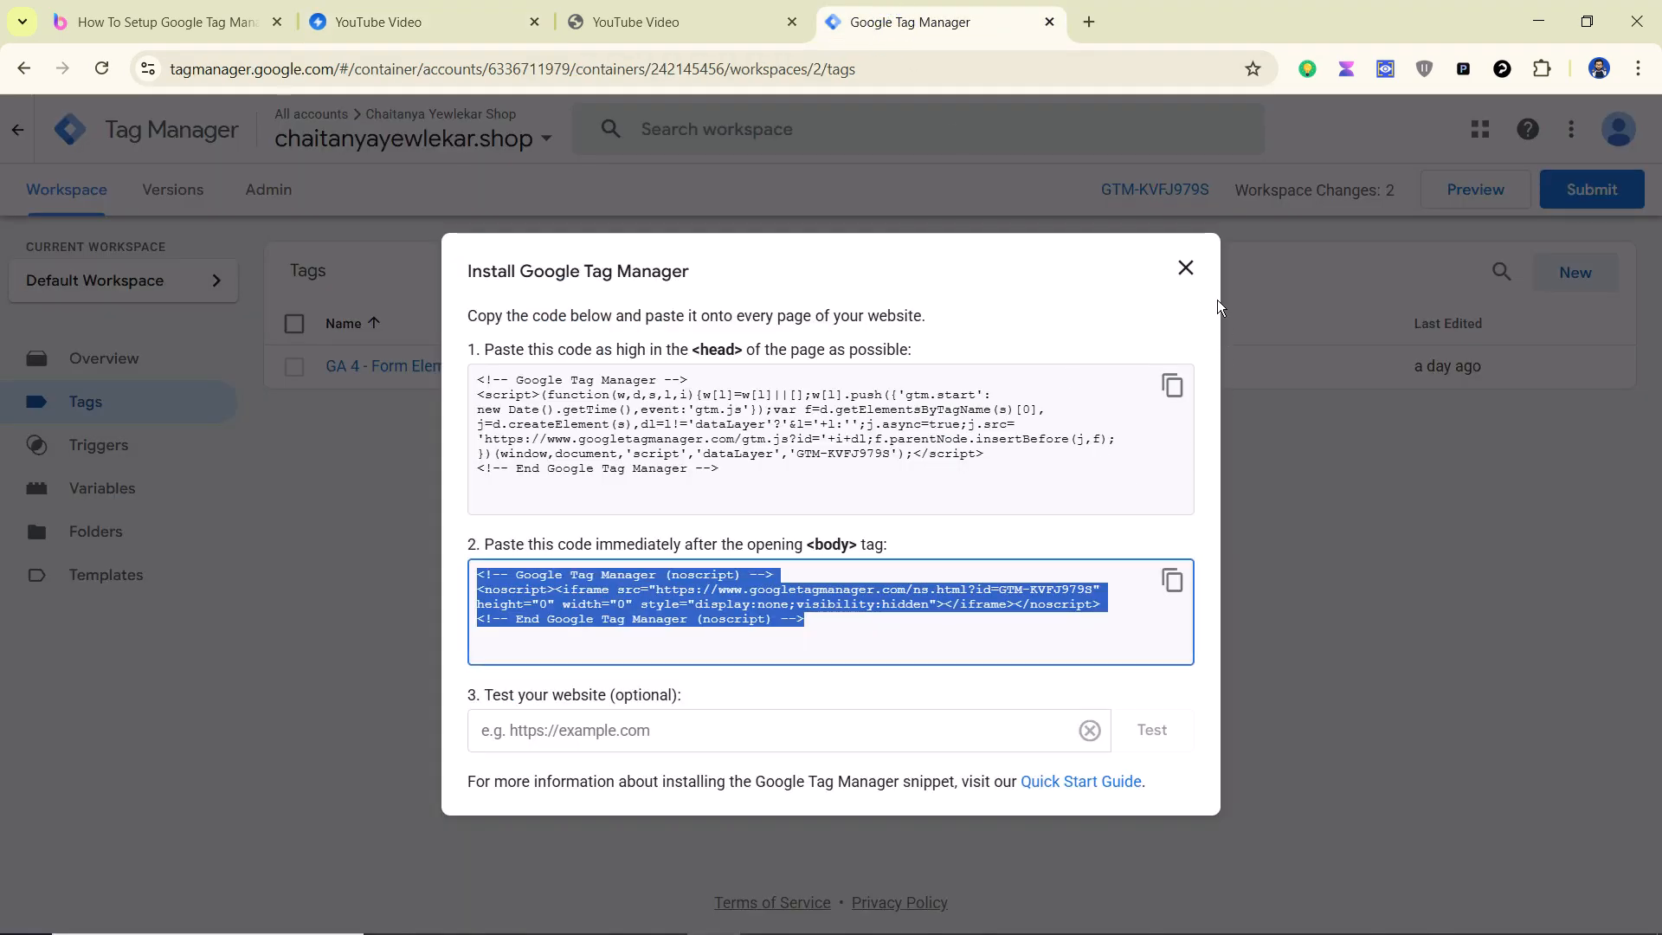
Step: Close the install instructions in Google Tag Manager and start previewing the container in Tag Assistant
{"action": "left_click", "coordinate": [1185, 267]}
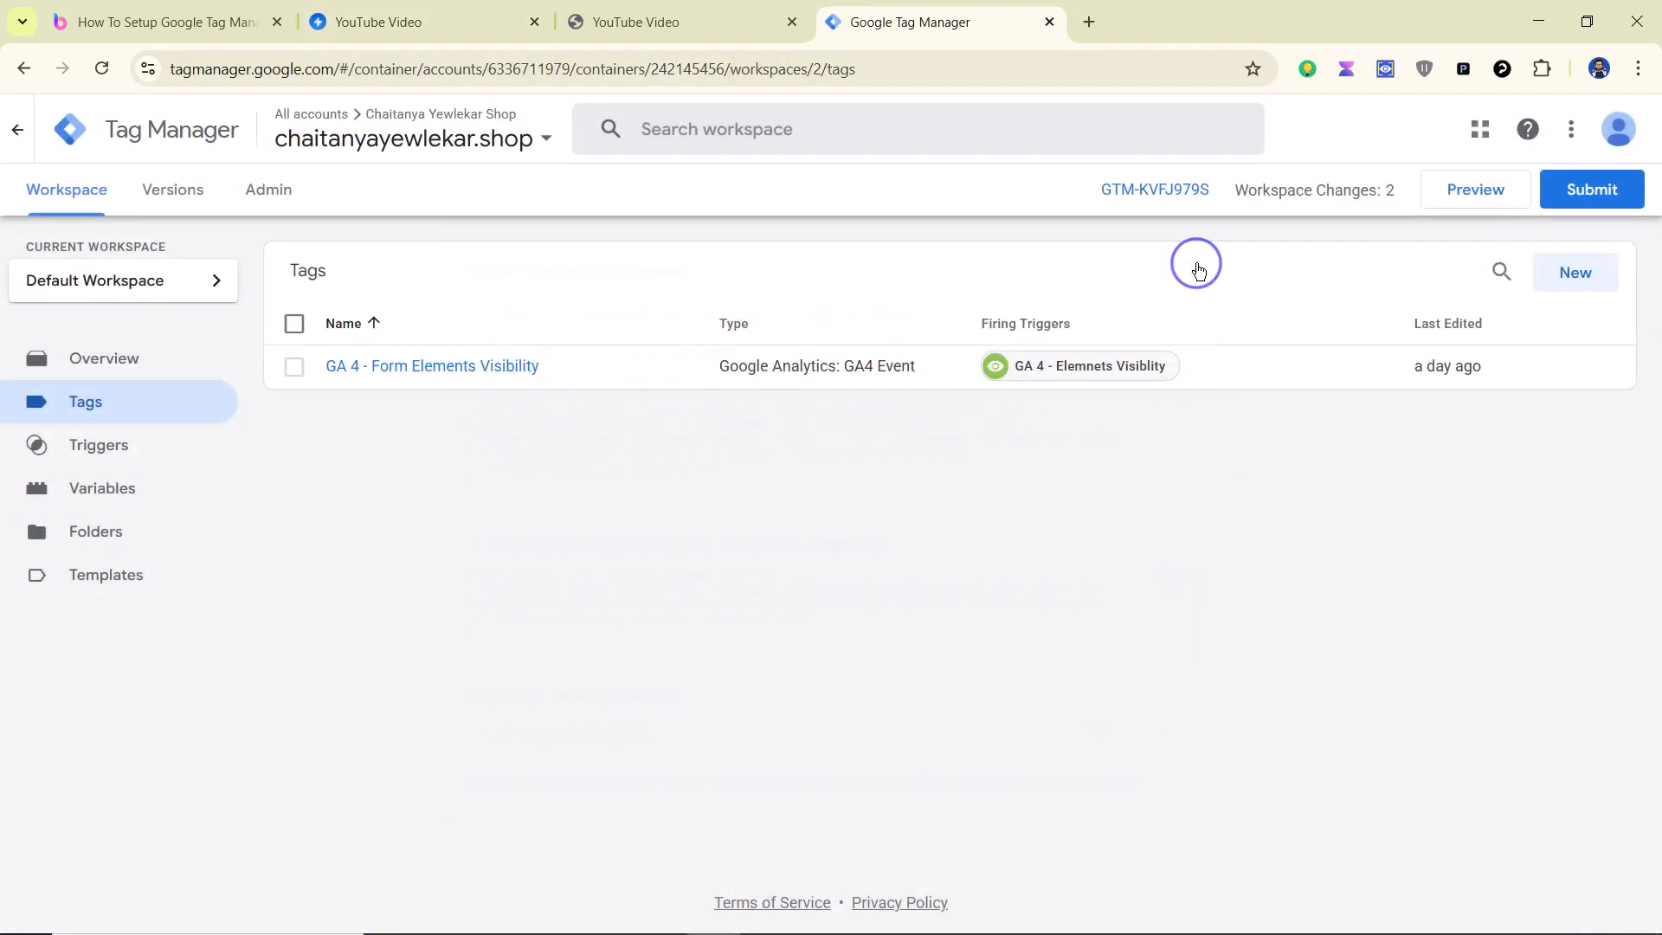
{"action": "left_click", "coordinate": [1466, 206]}
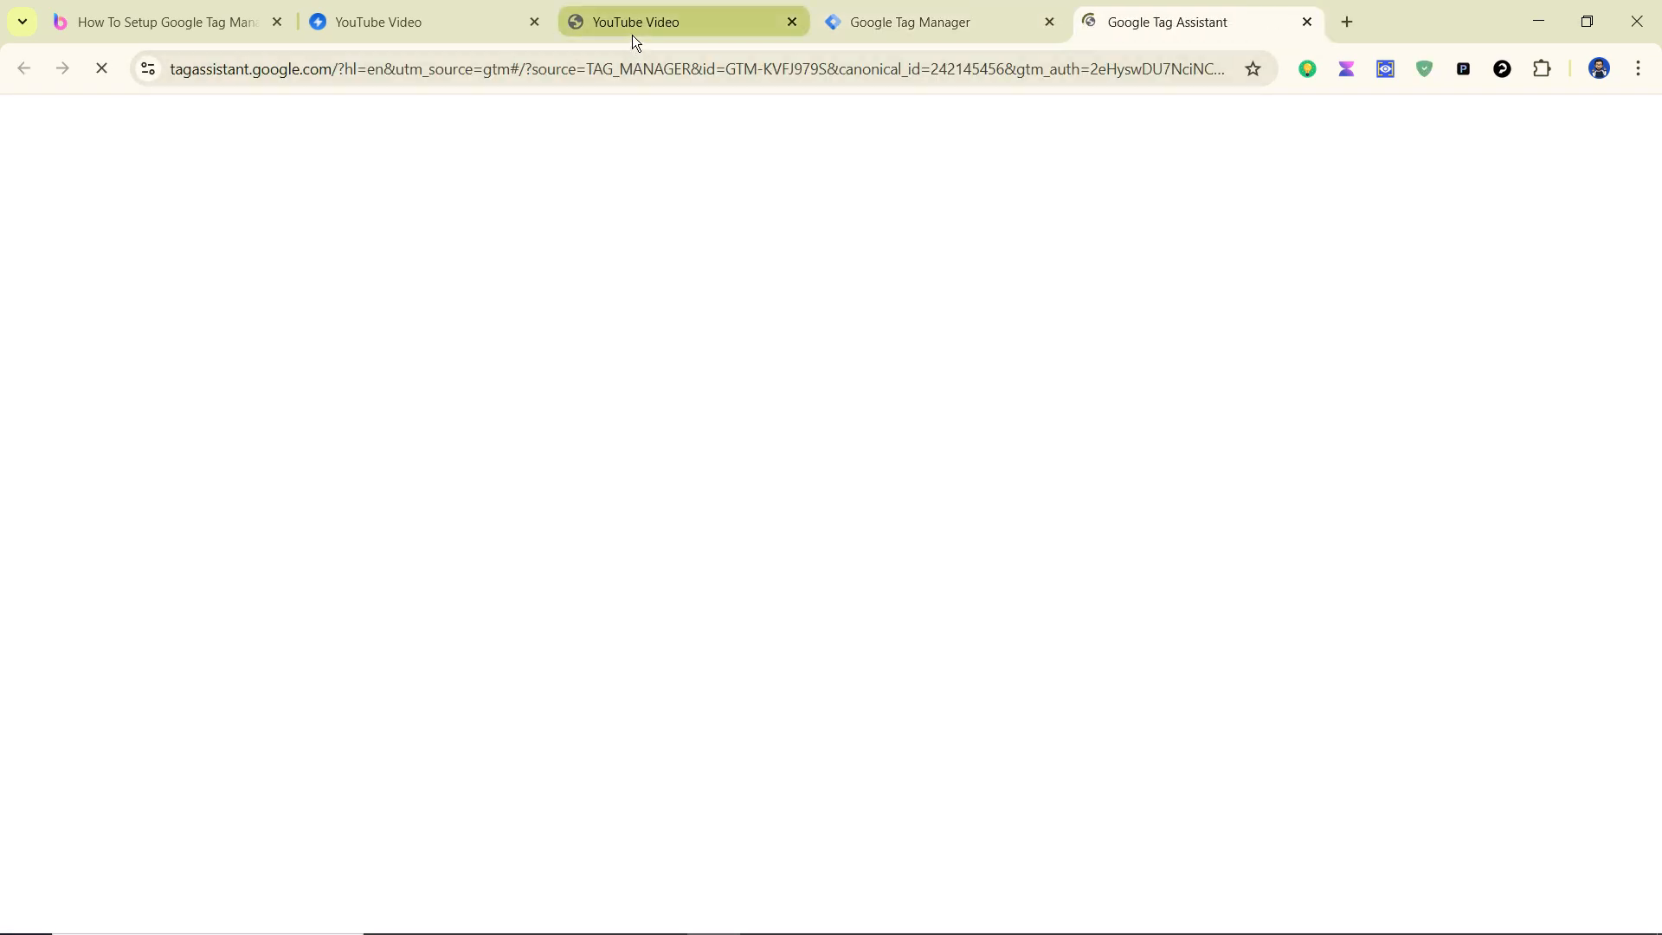
Step: Copy the published landing page's URL, projects.swipepages.net, from its browser tab
{"action": "left_click", "coordinate": [637, 41]}
{"action": "left_click", "coordinate": [597, 71]}
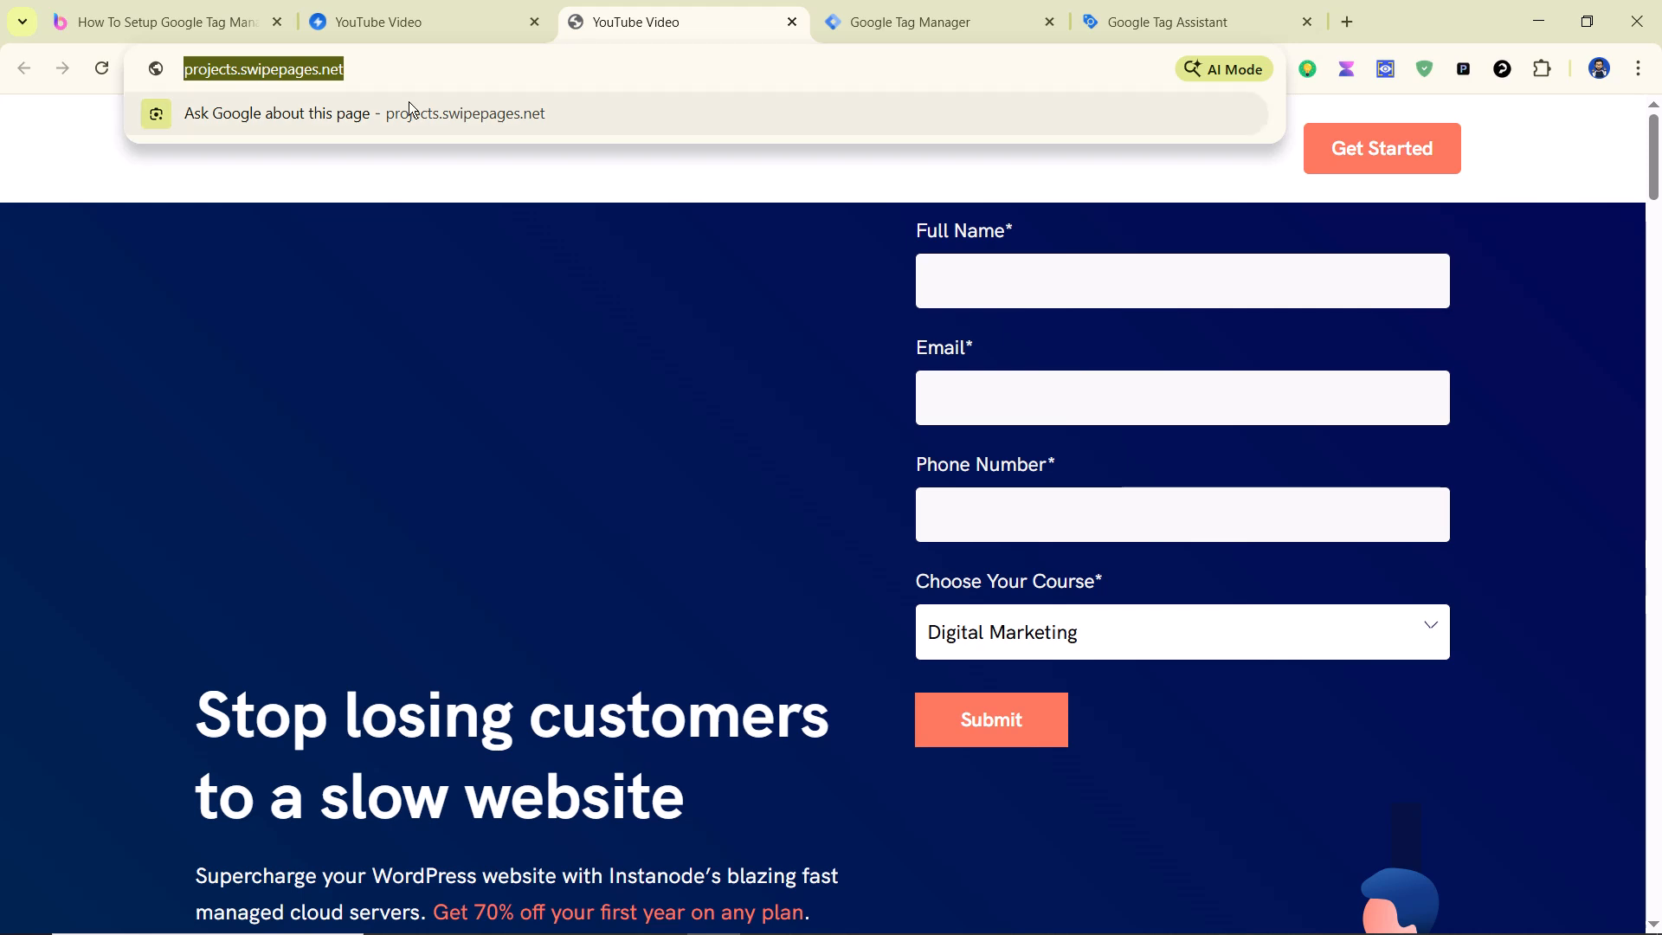
{"action": "left_click", "coordinate": [334, 72]}
{"action": "left_click", "coordinate": [317, 70]}
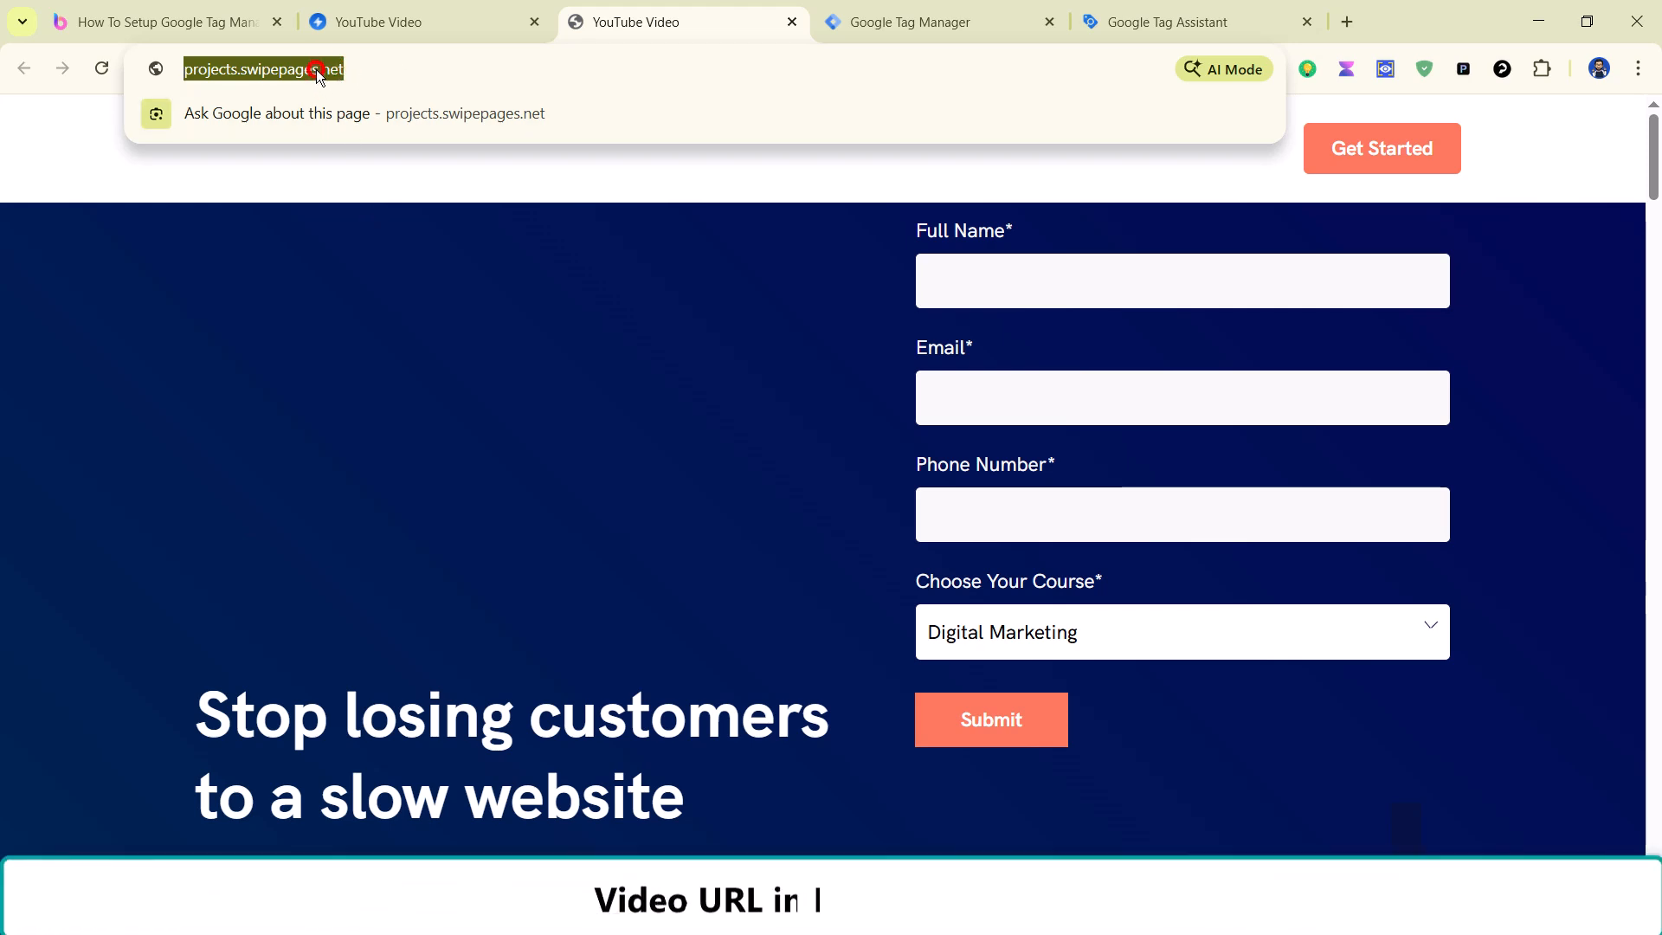
{"action": "right_click", "coordinate": [317, 72]}
{"action": "left_click", "coordinate": [377, 273]}
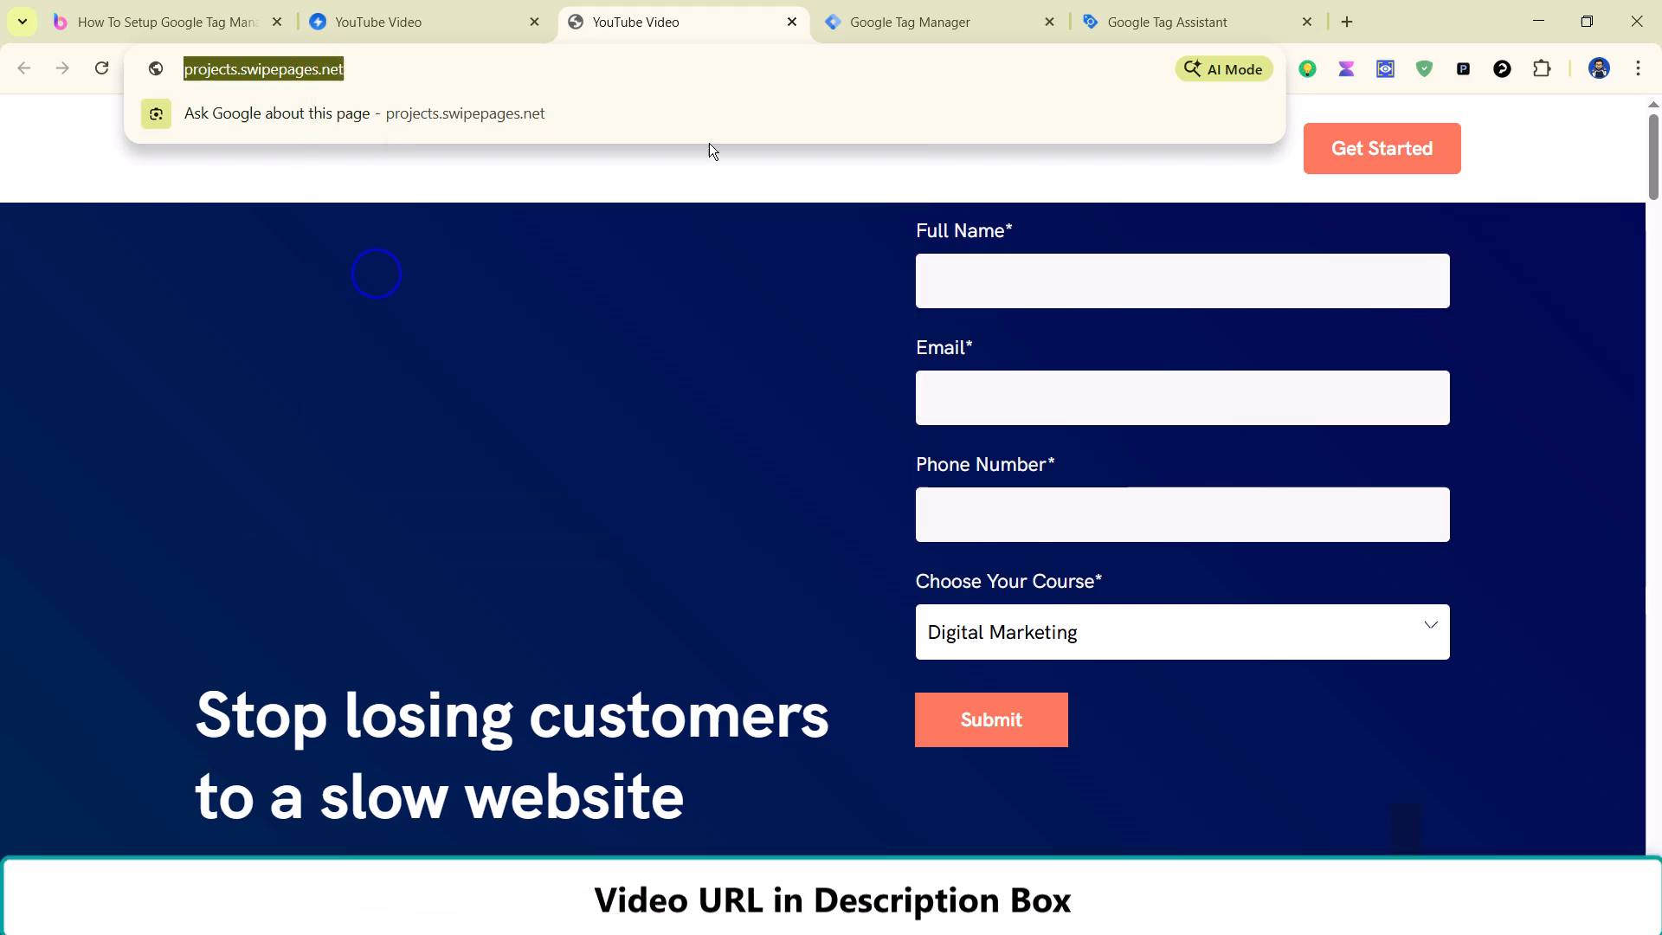
{"action": "left_click", "coordinate": [1221, 7]}
{"action": "left_click", "coordinate": [793, 561]}
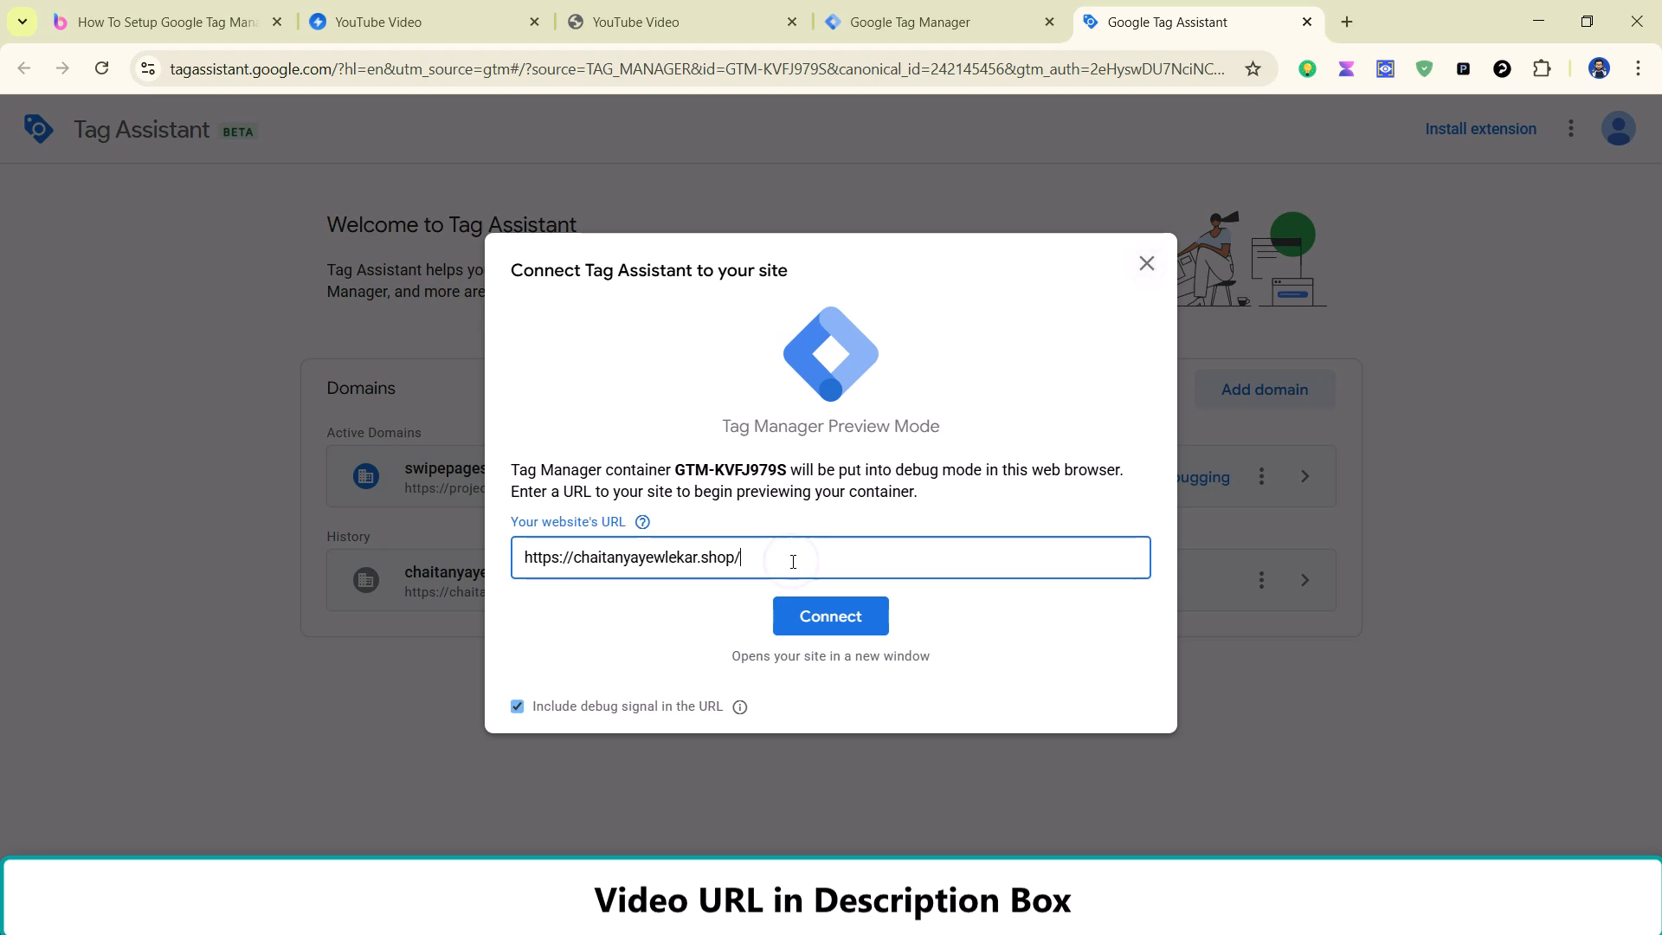
{"action": "key", "text": "ctrl+a"}
{"action": "key", "text": "ctrl+v"}
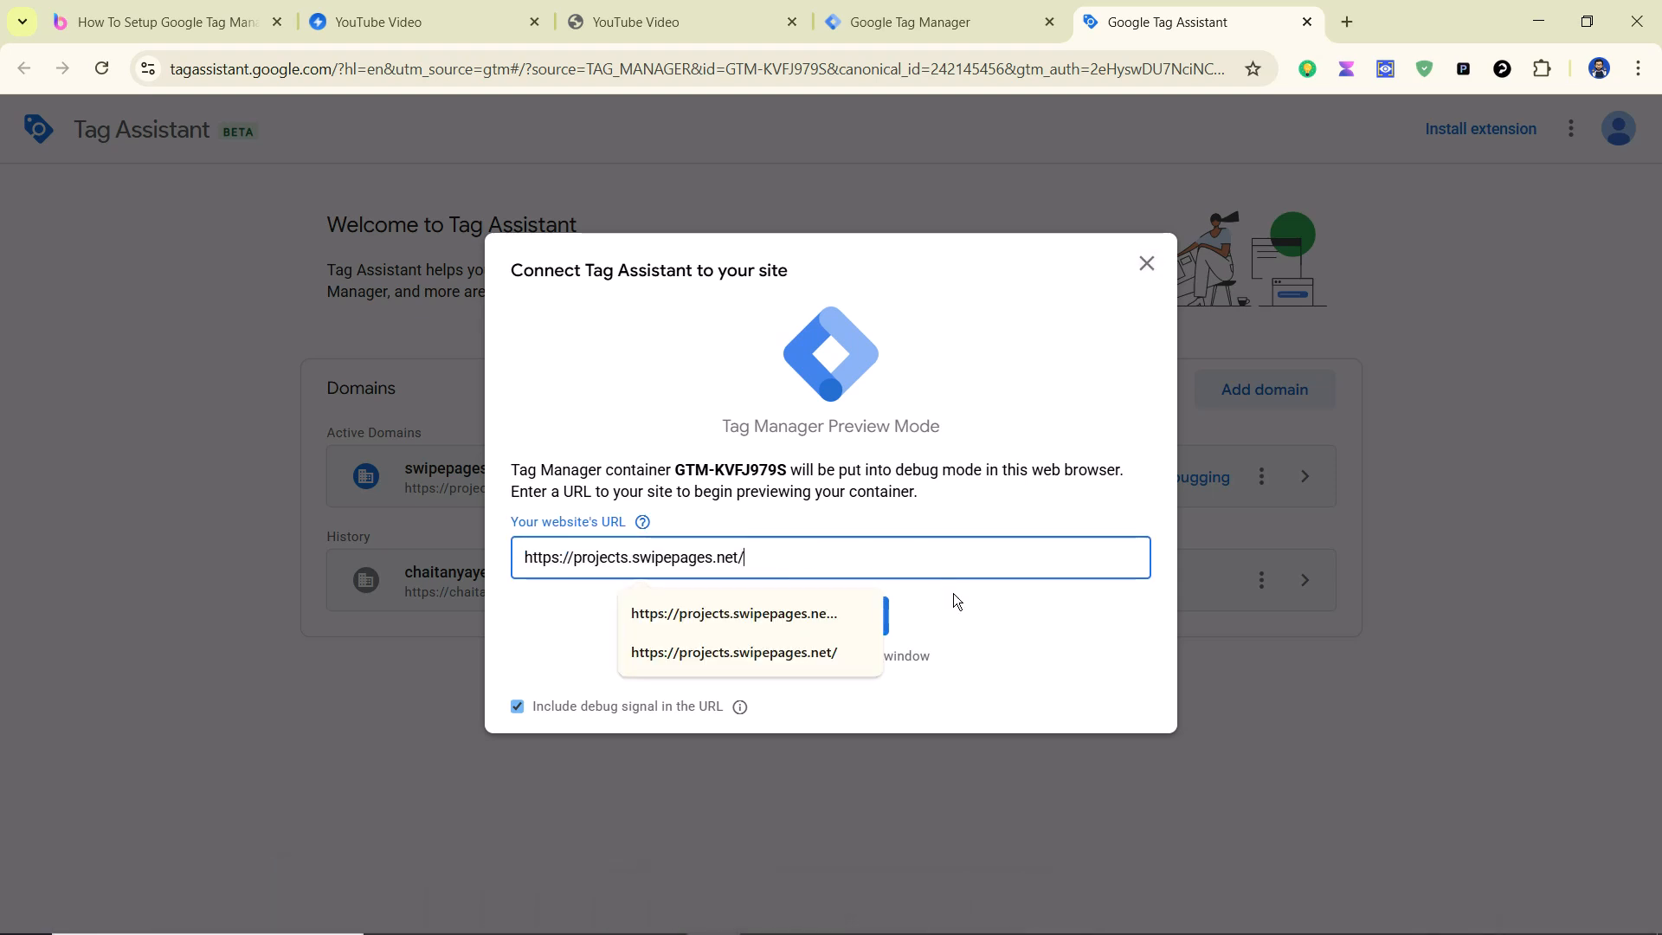
{"action": "left_click", "coordinate": [956, 606]}
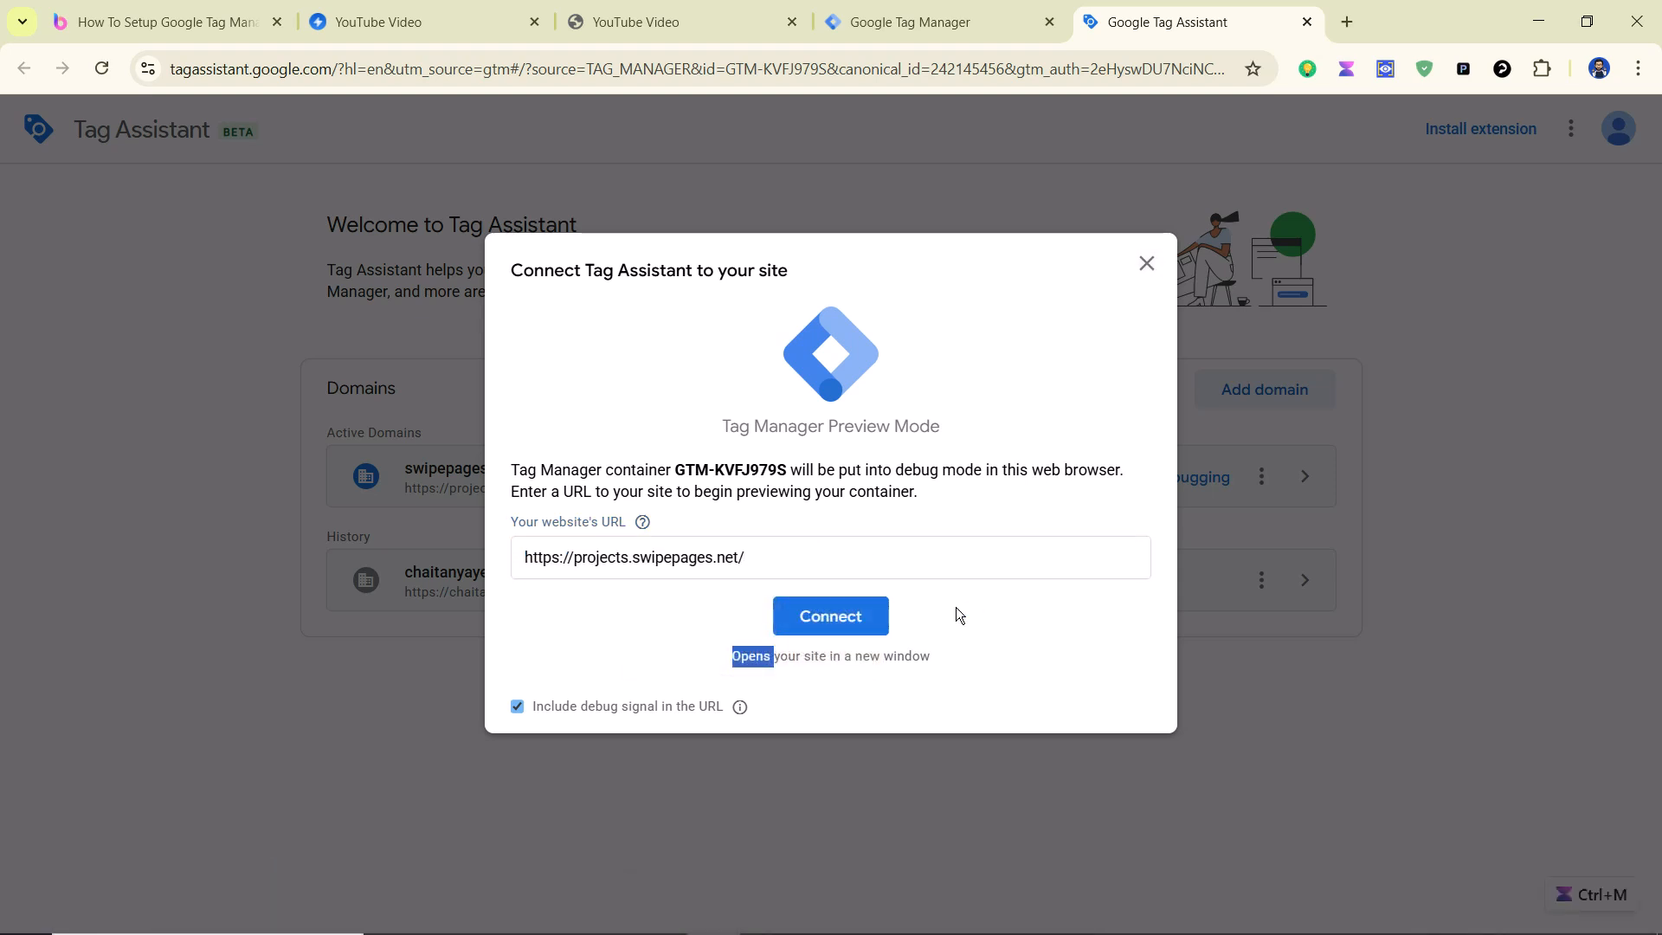
{"action": "left_click", "coordinate": [853, 619]}
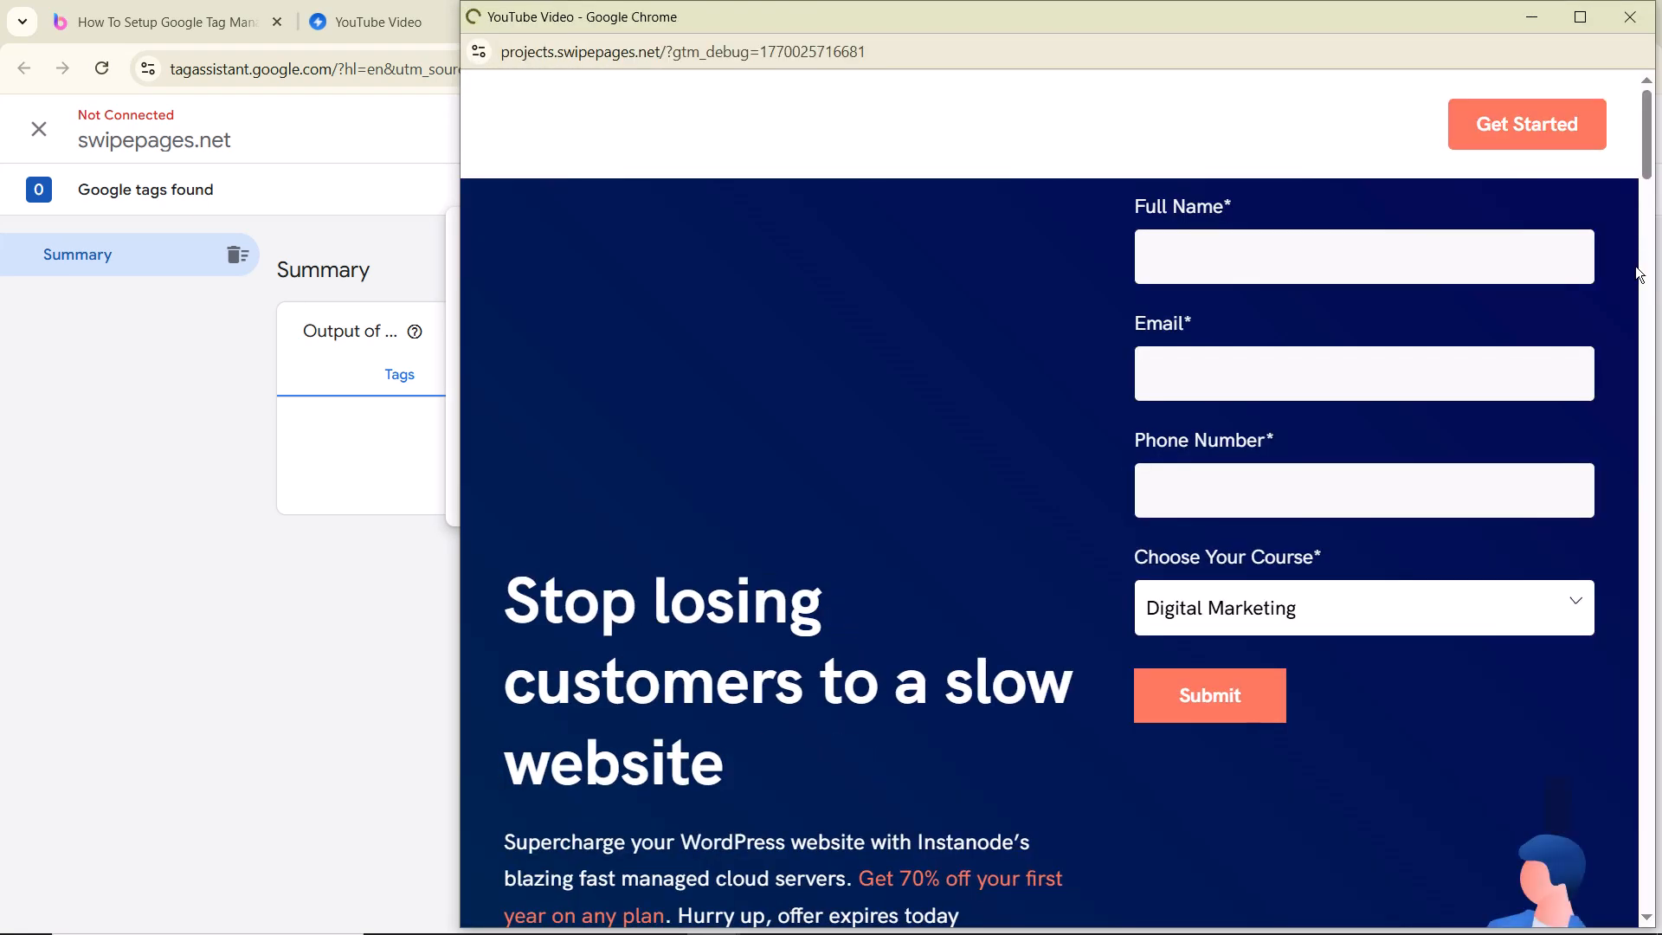
Step: Check the Tag Assistant connection in the maximized landing page window, then return to Tag Assistant and continue to the container summary
{"action": "left_click", "coordinate": [1579, 19]}
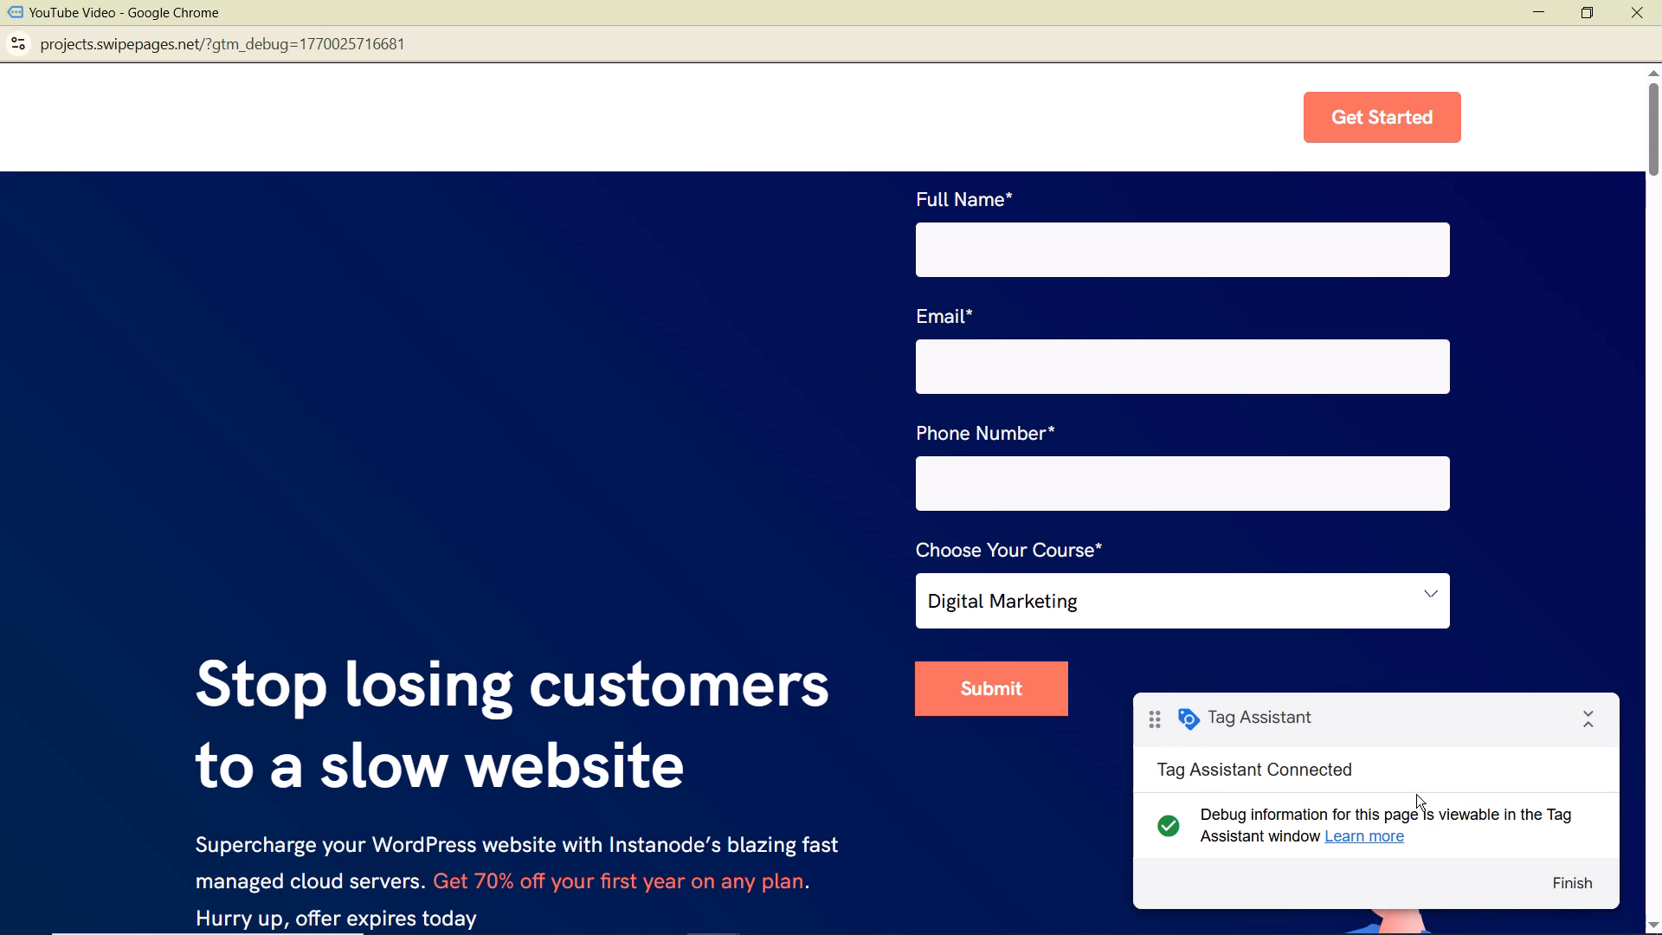
{"action": "left_click", "coordinate": [1539, 12]}
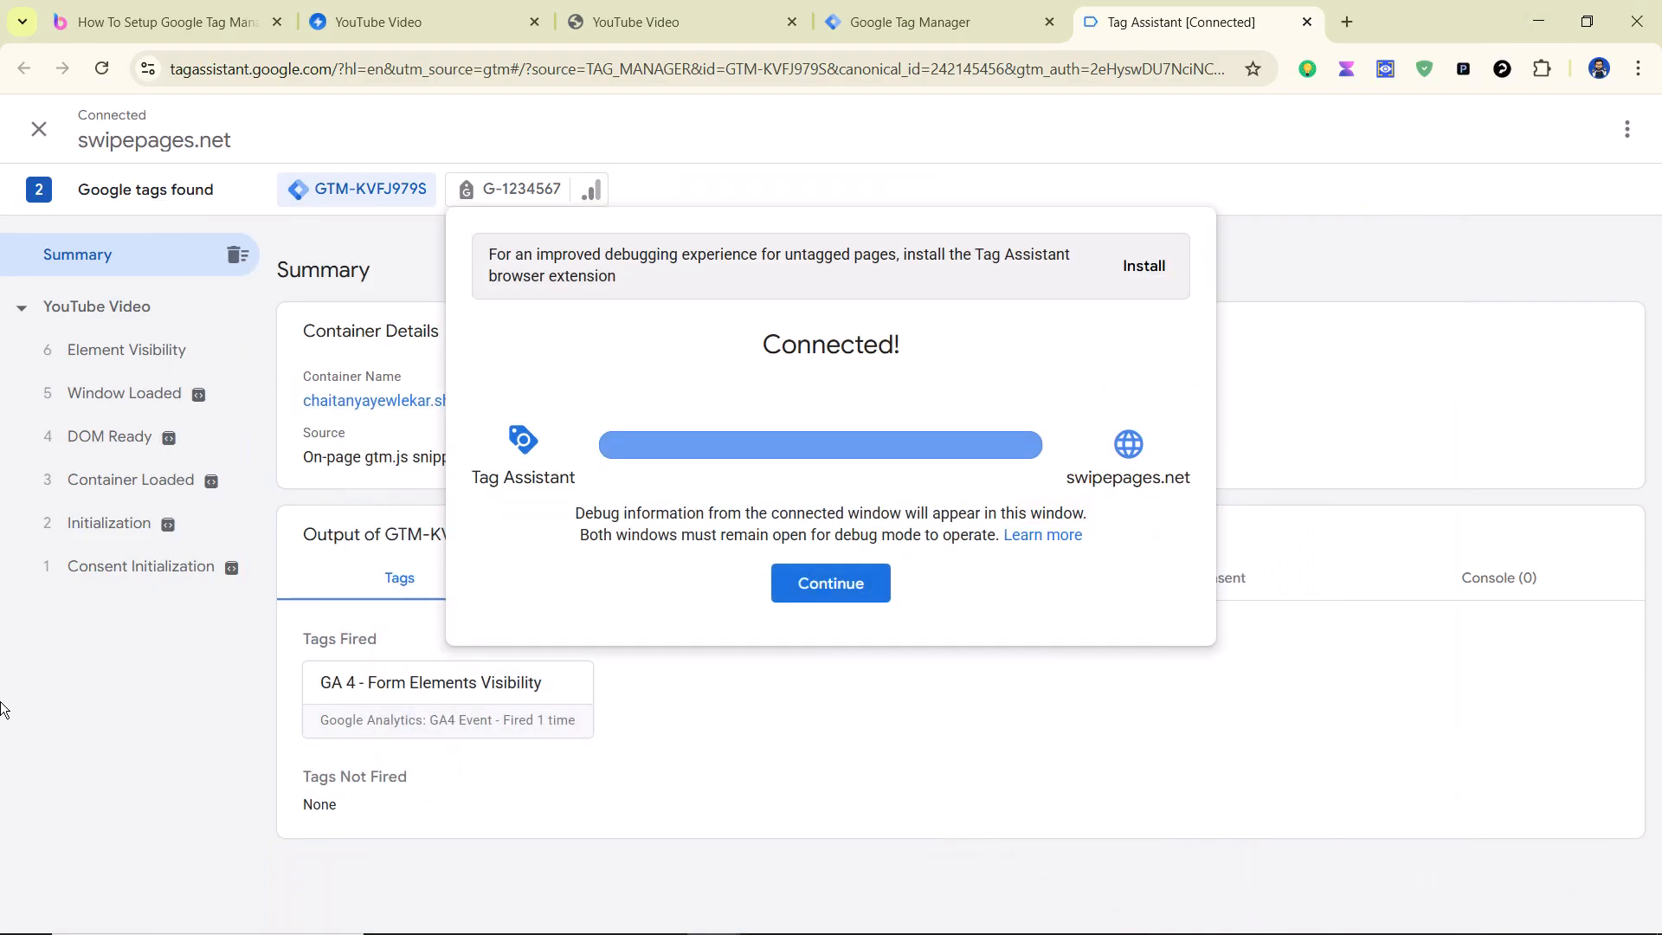
{"action": "left_click", "coordinate": [813, 587]}
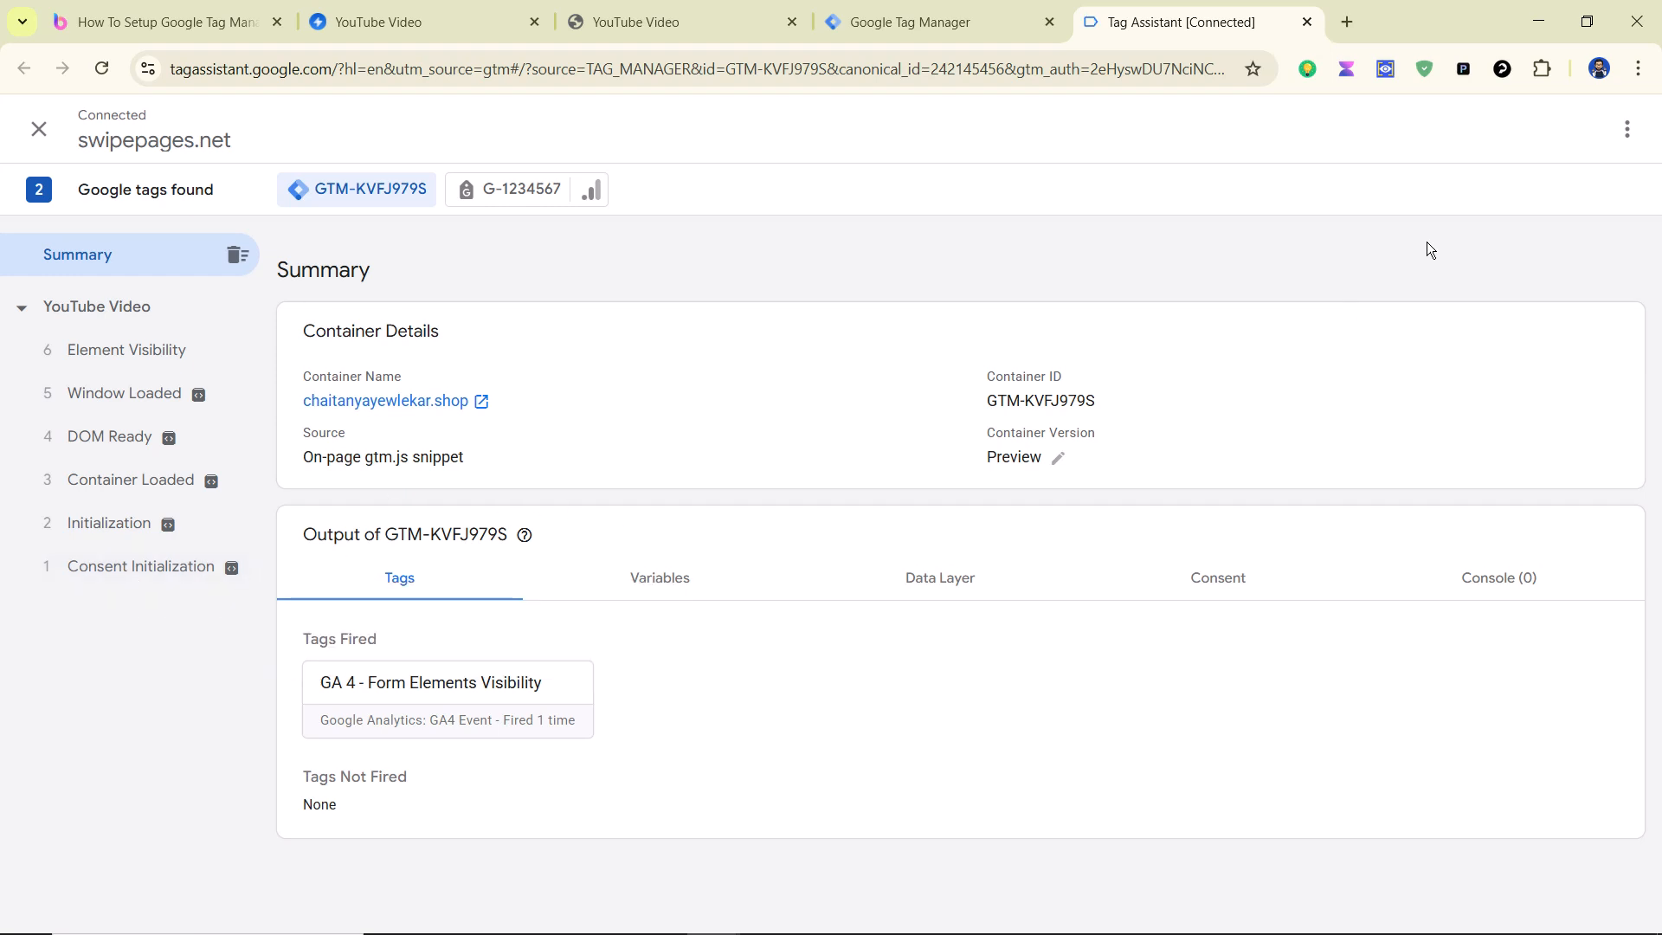
Step: Switch to the Boardmix mind map and add a main topic named "Part 4" below Part 3
{"action": "left_click", "coordinate": [144, 27]}
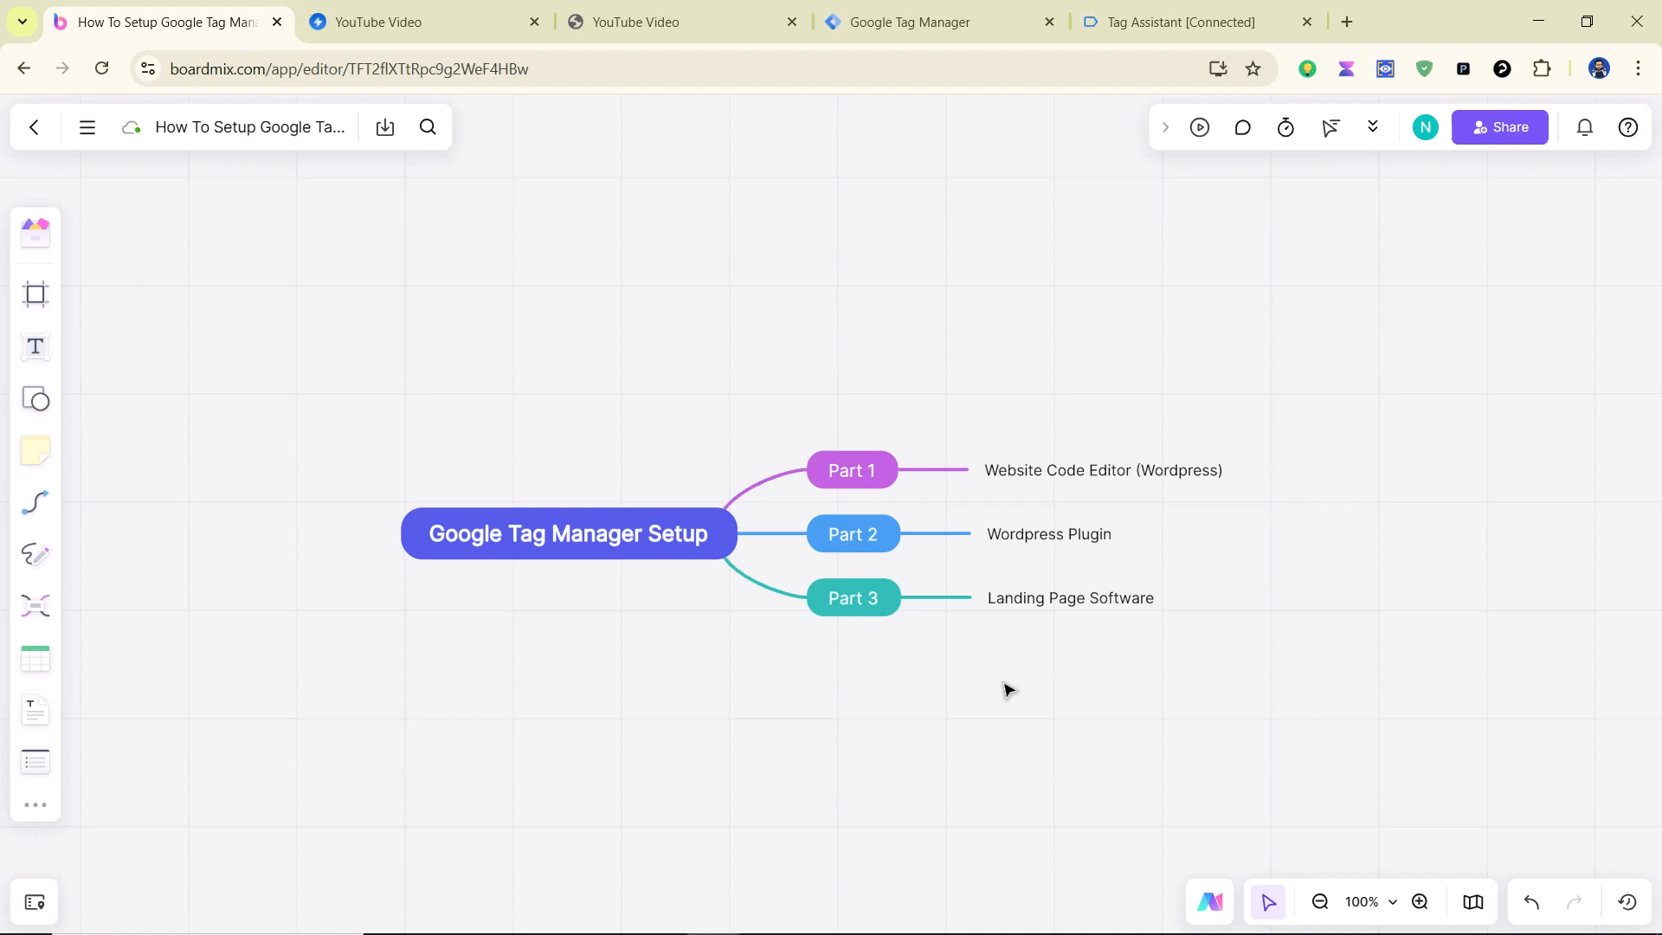
{"action": "left_click", "coordinate": [875, 605]}
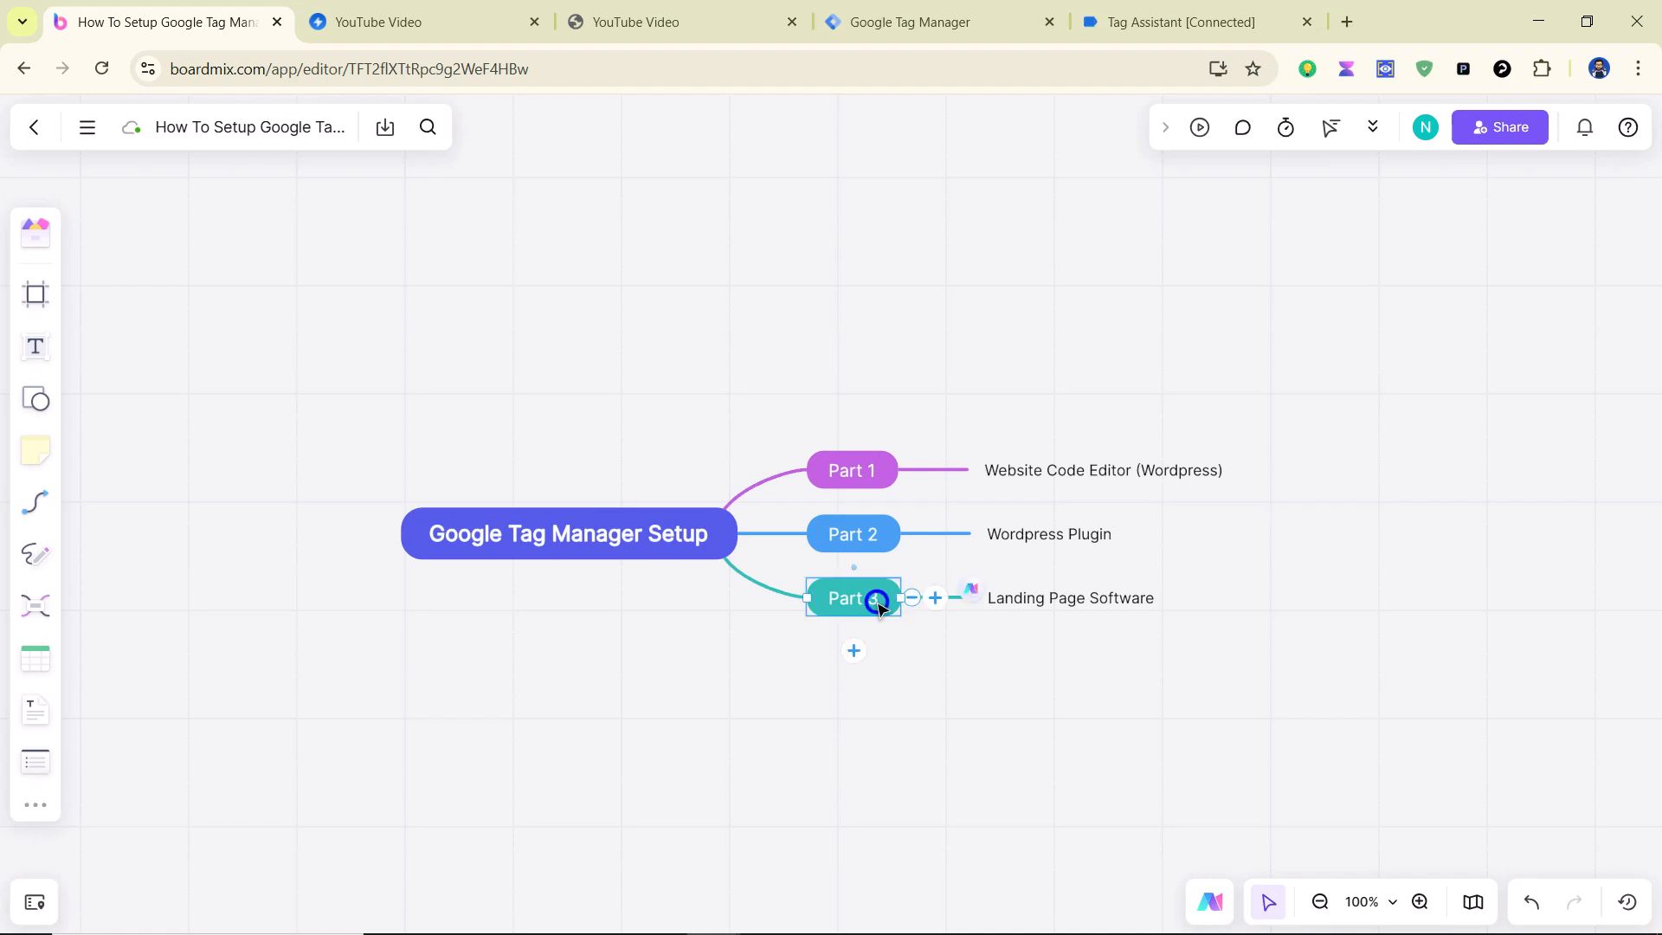
{"action": "left_click", "coordinate": [854, 651]}
{"action": "double_click", "coordinate": [860, 630]}
{"action": "key", "text": "ctrl+a"}
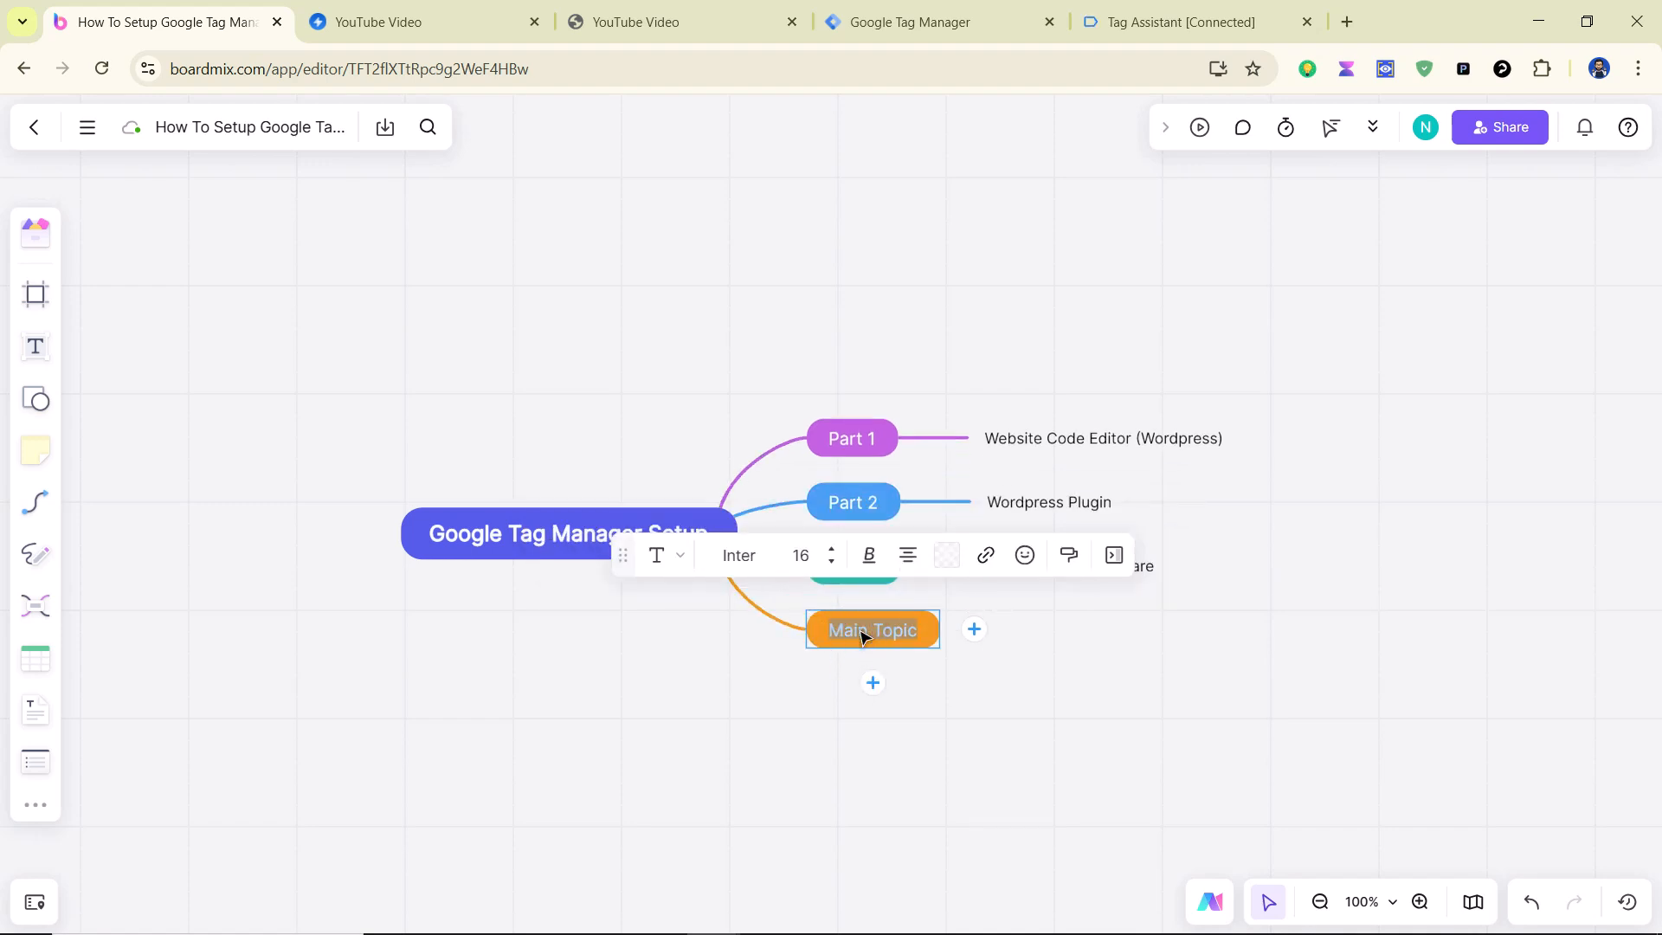
{"action": "type", "text": "Part 4"}
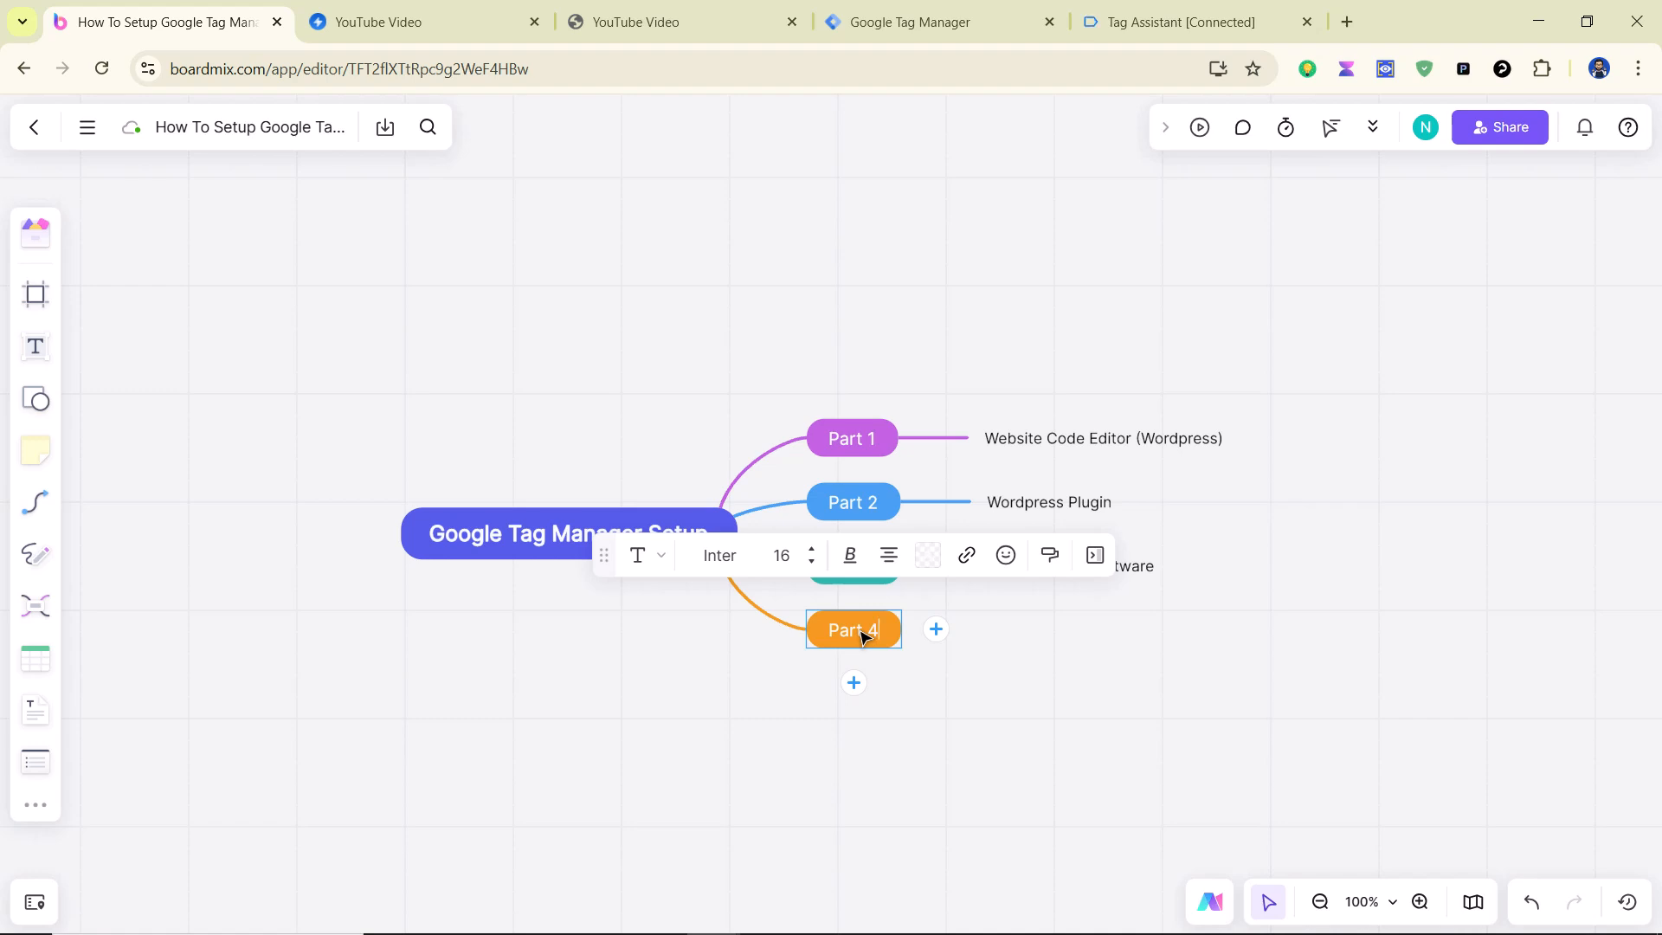
{"action": "left_click", "coordinate": [980, 771]}
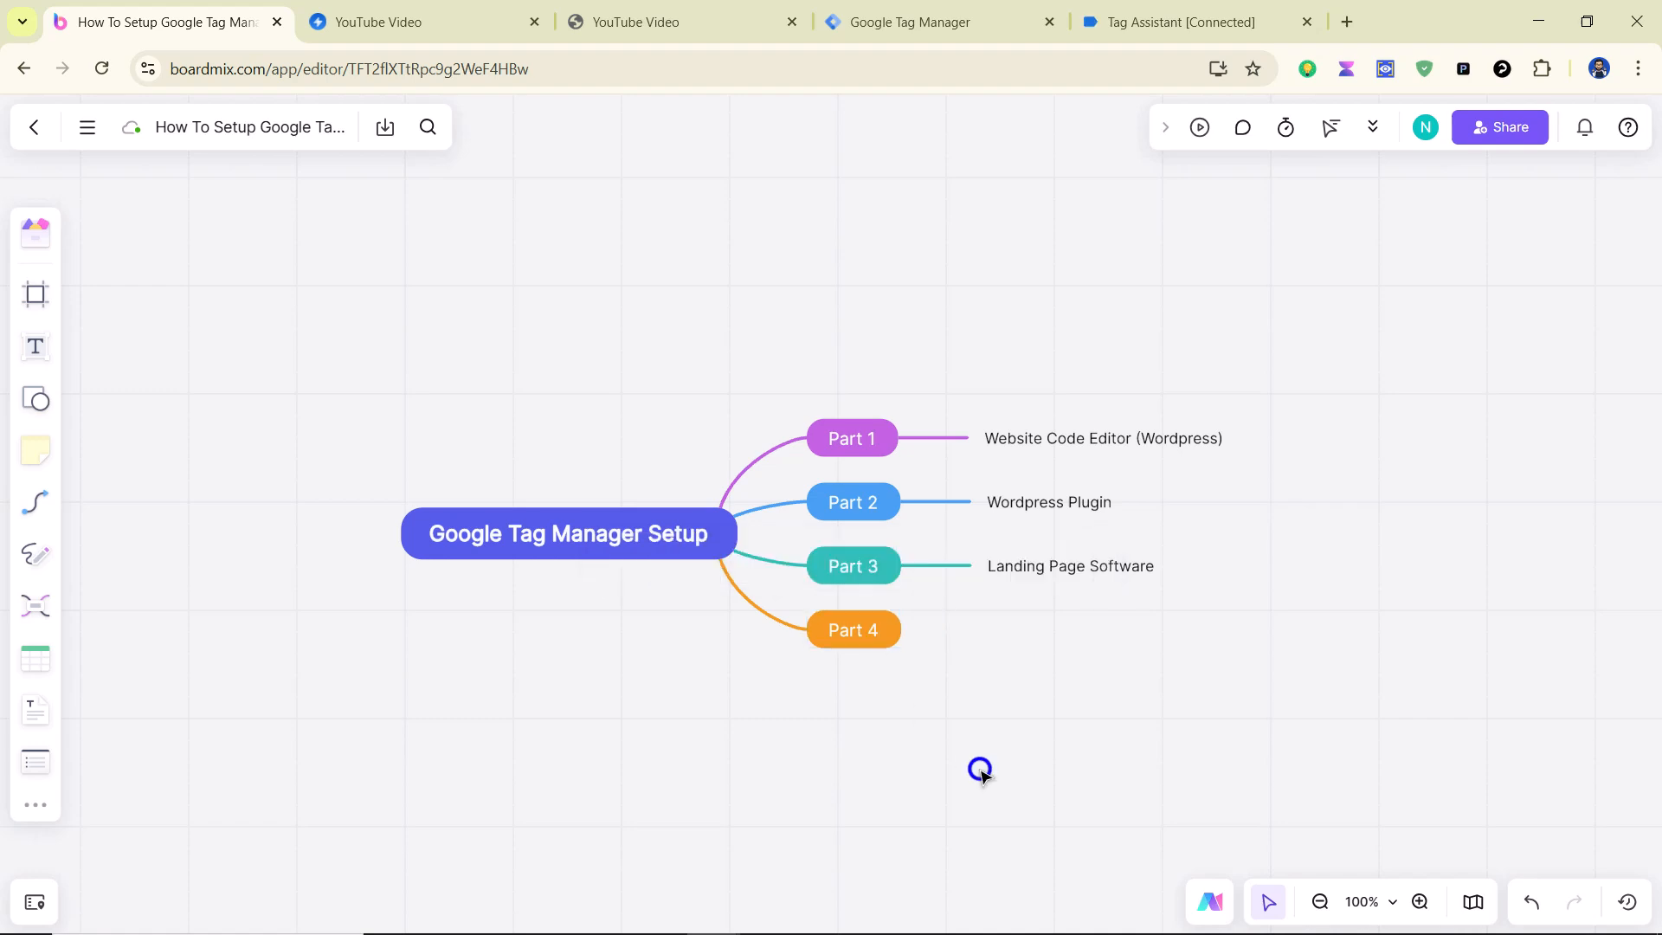
Step: Add a subtopic to Part 4 with the text "Custom Solution (laravel, Php)"
{"action": "left_click", "coordinate": [877, 635]}
{"action": "left_click", "coordinate": [936, 629]}
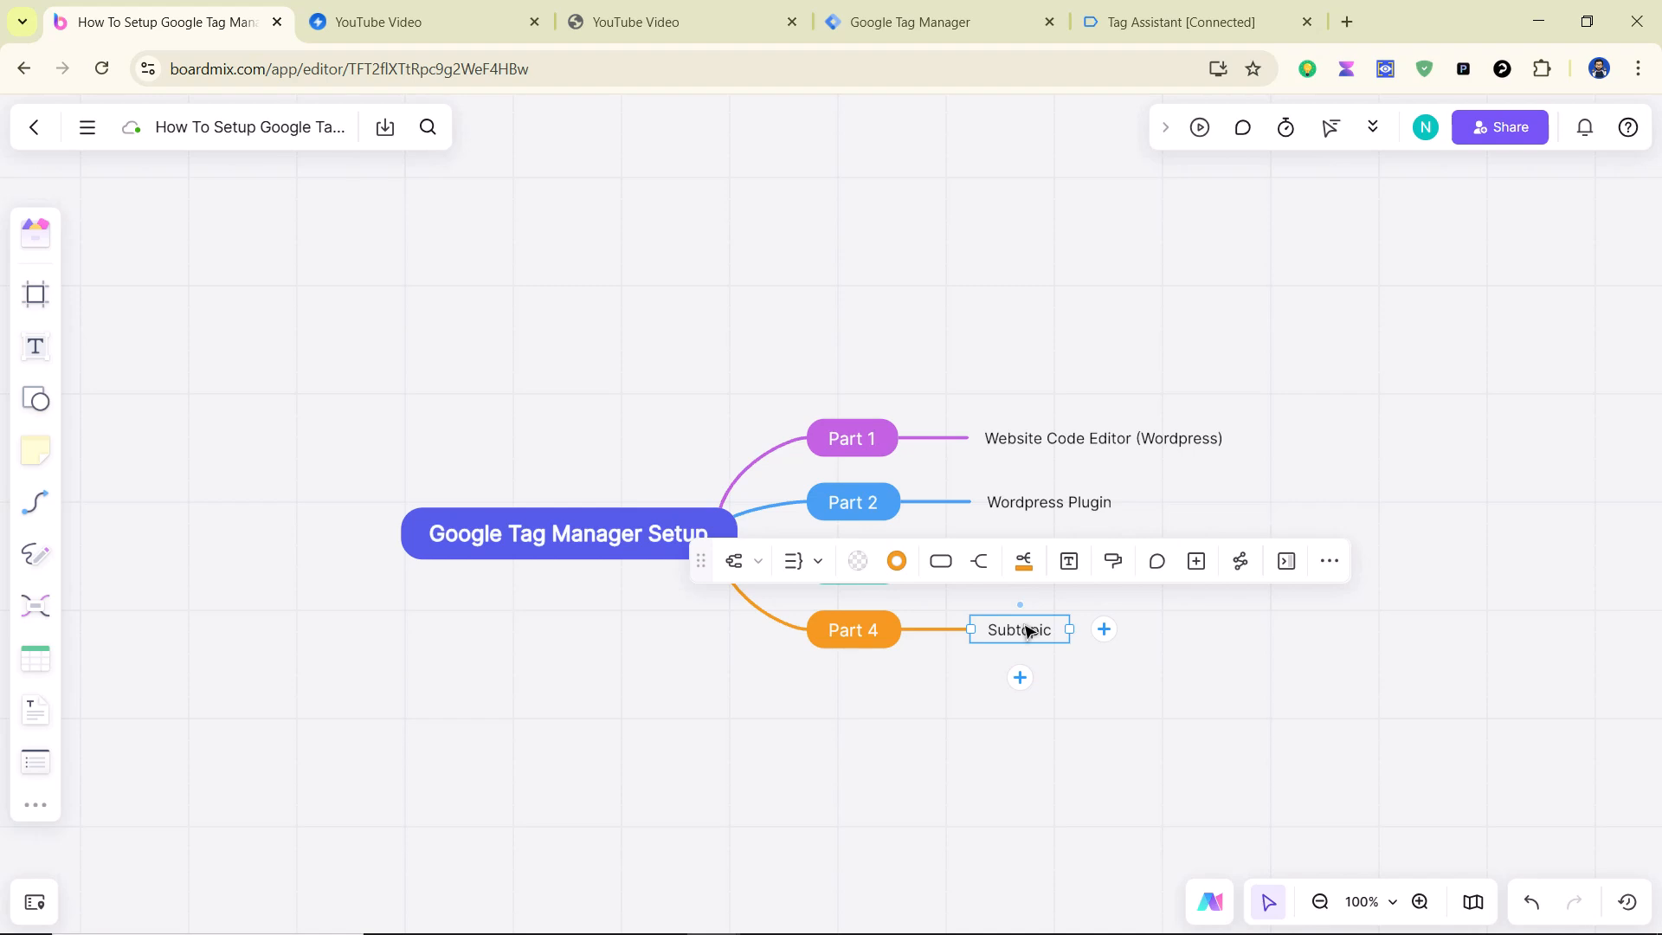
{"action": "double_click", "coordinate": [1027, 631]}
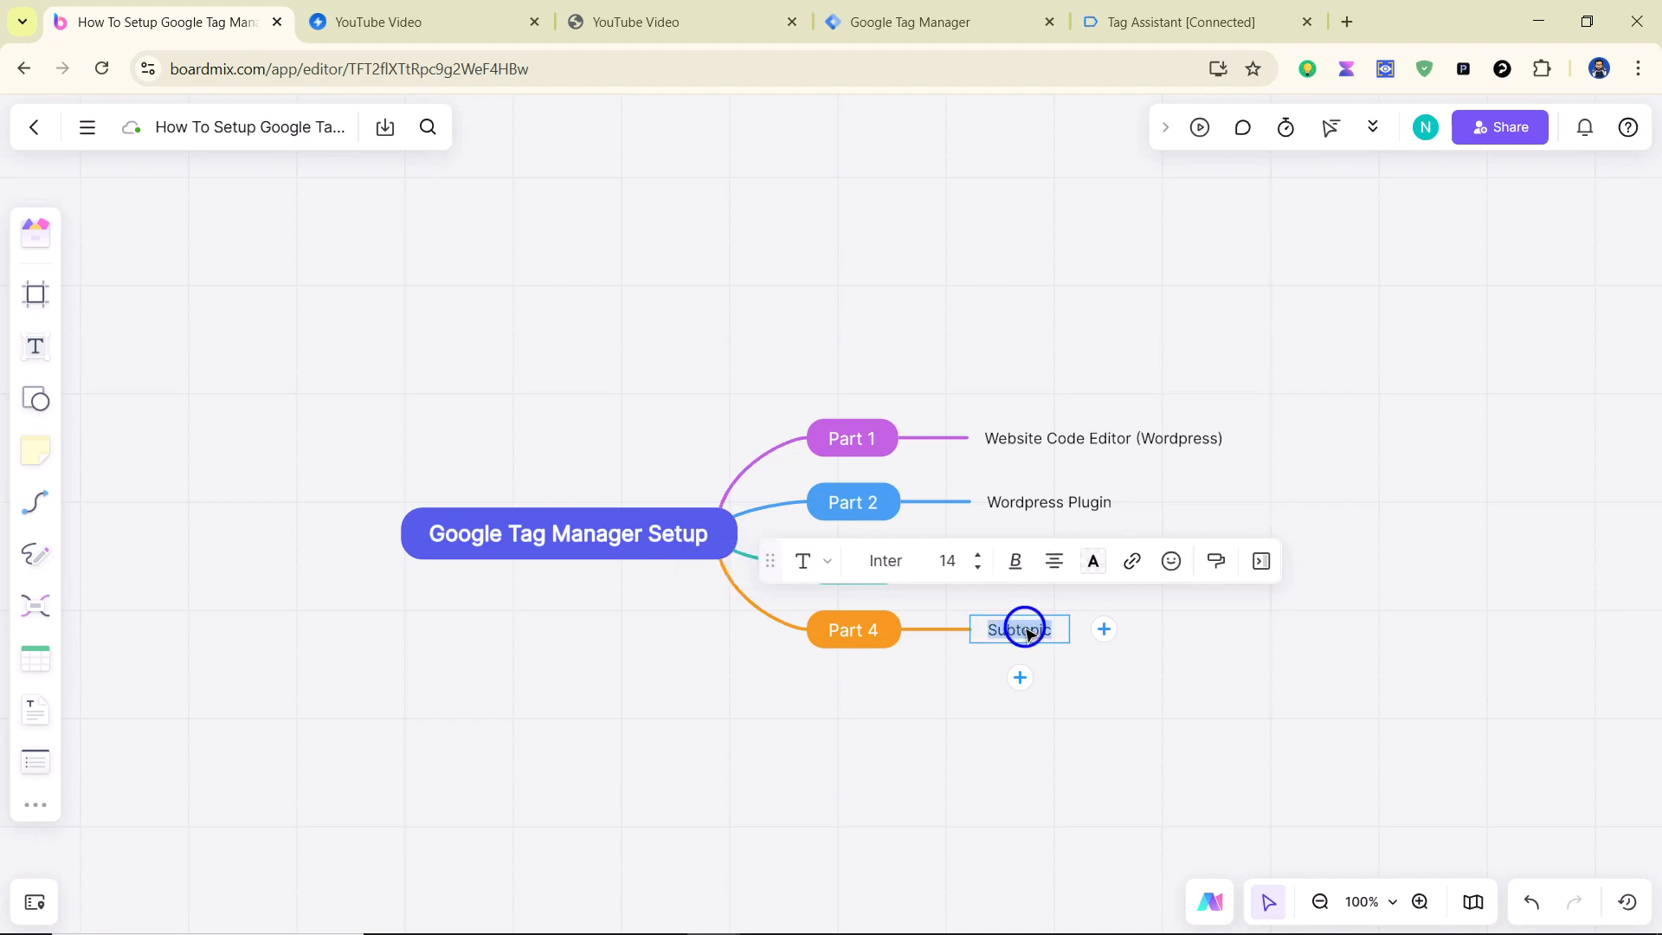
{"action": "type", "text": "Custom"}
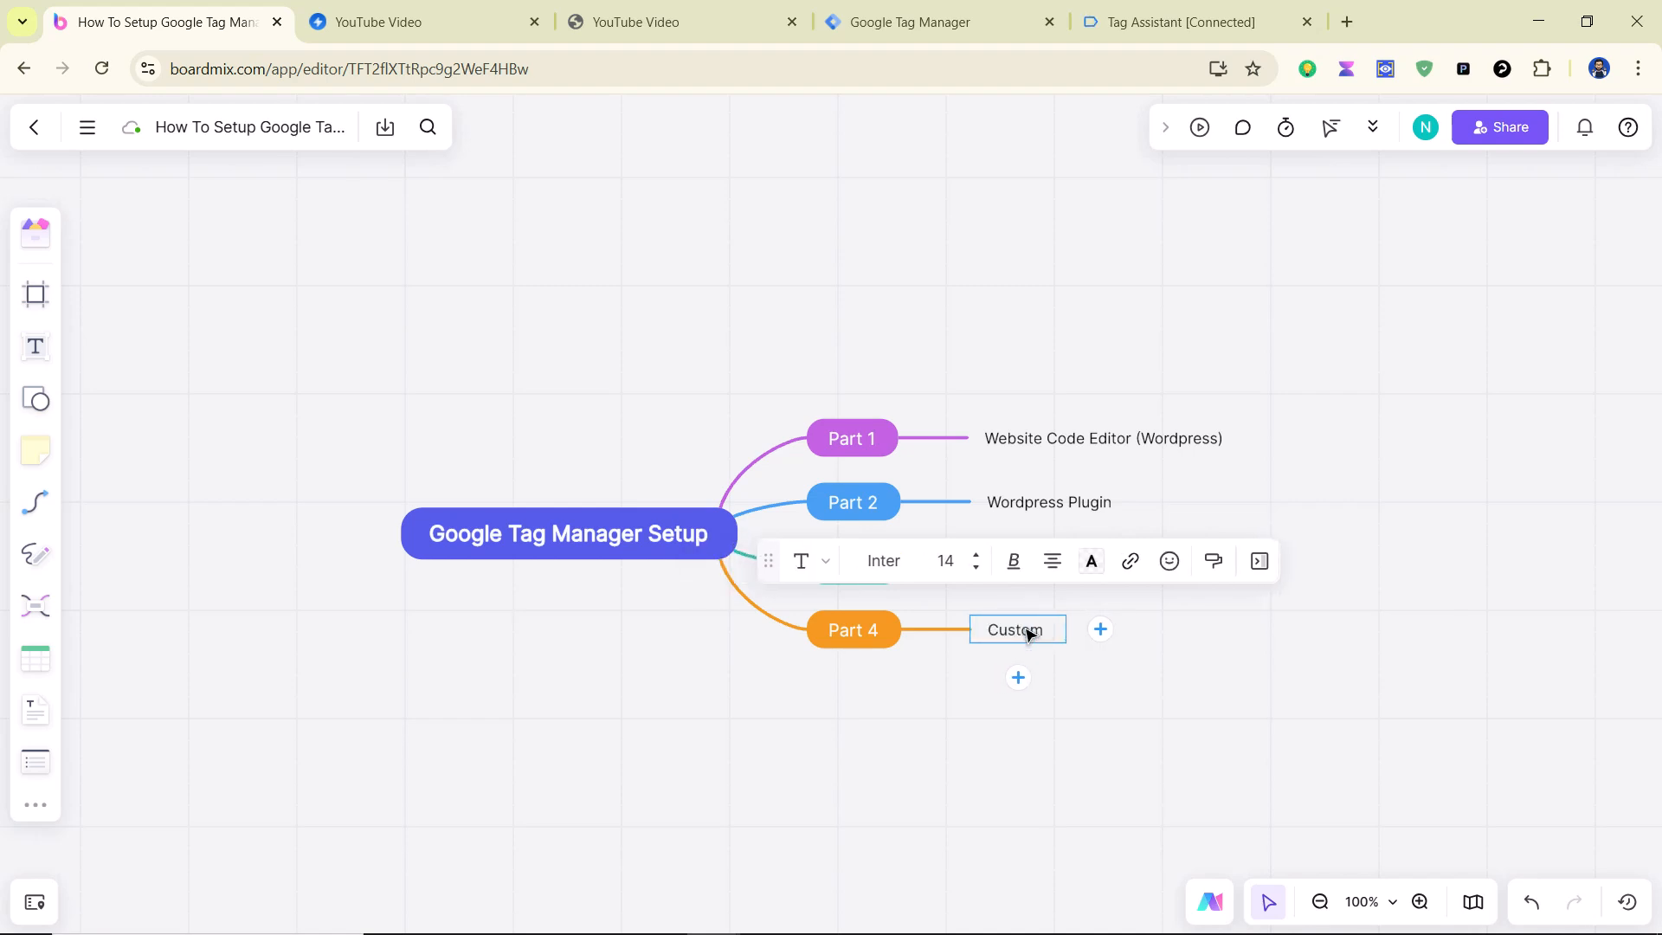
{"action": "type", "text": " Solution "}
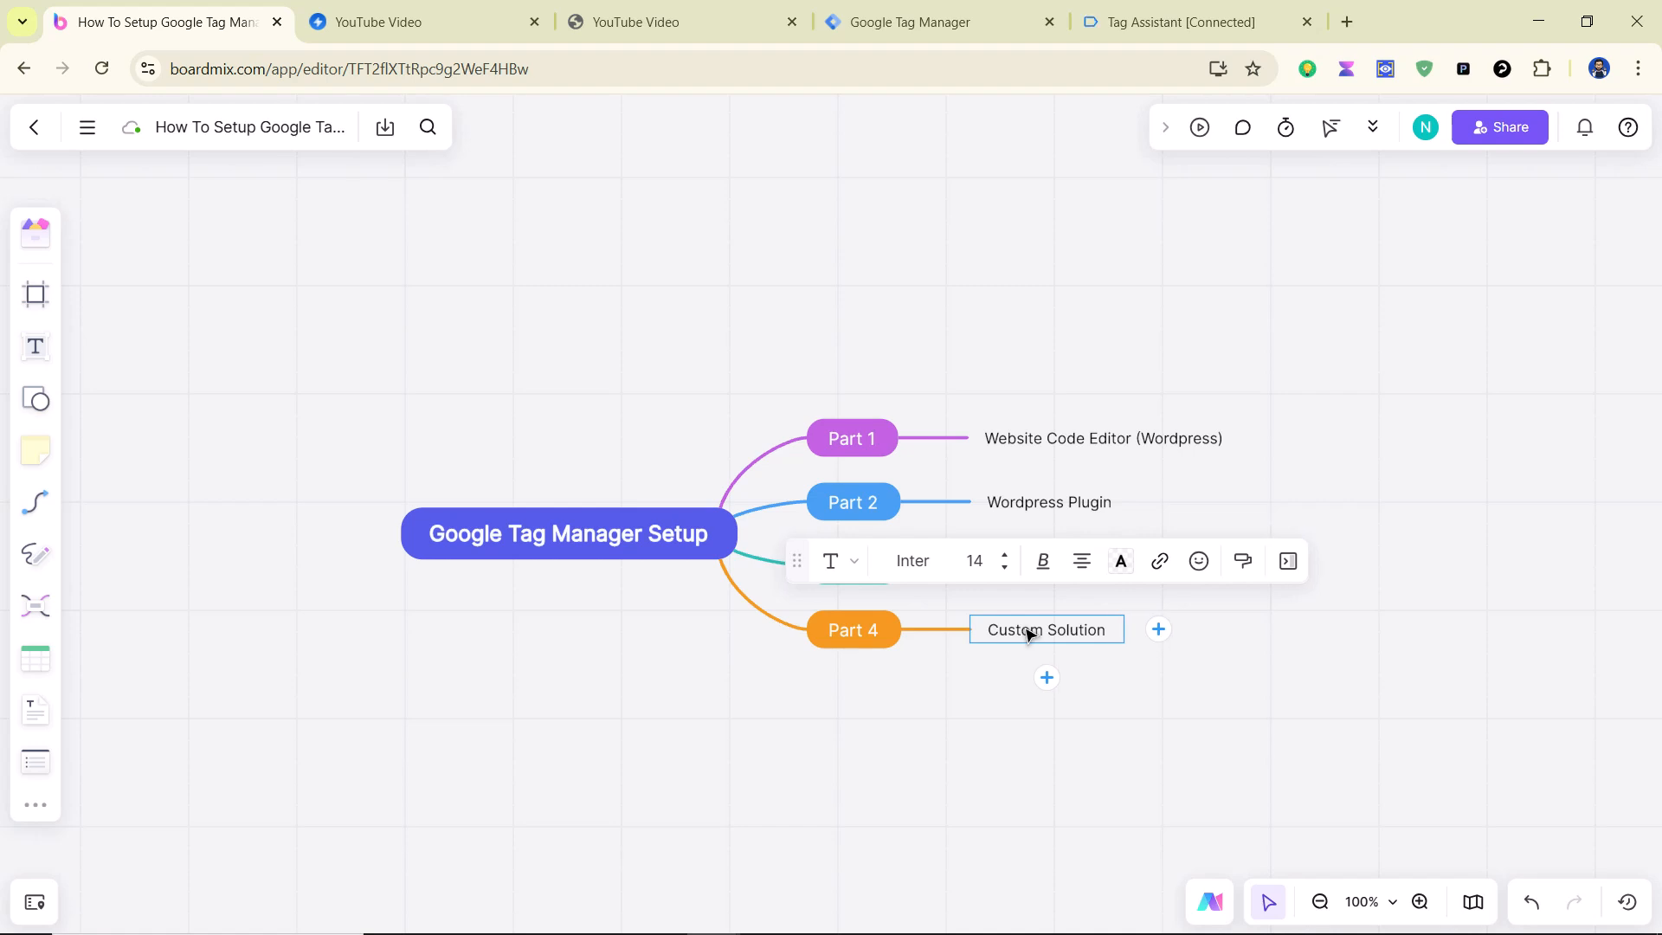
{"action": "type", "text": "("}
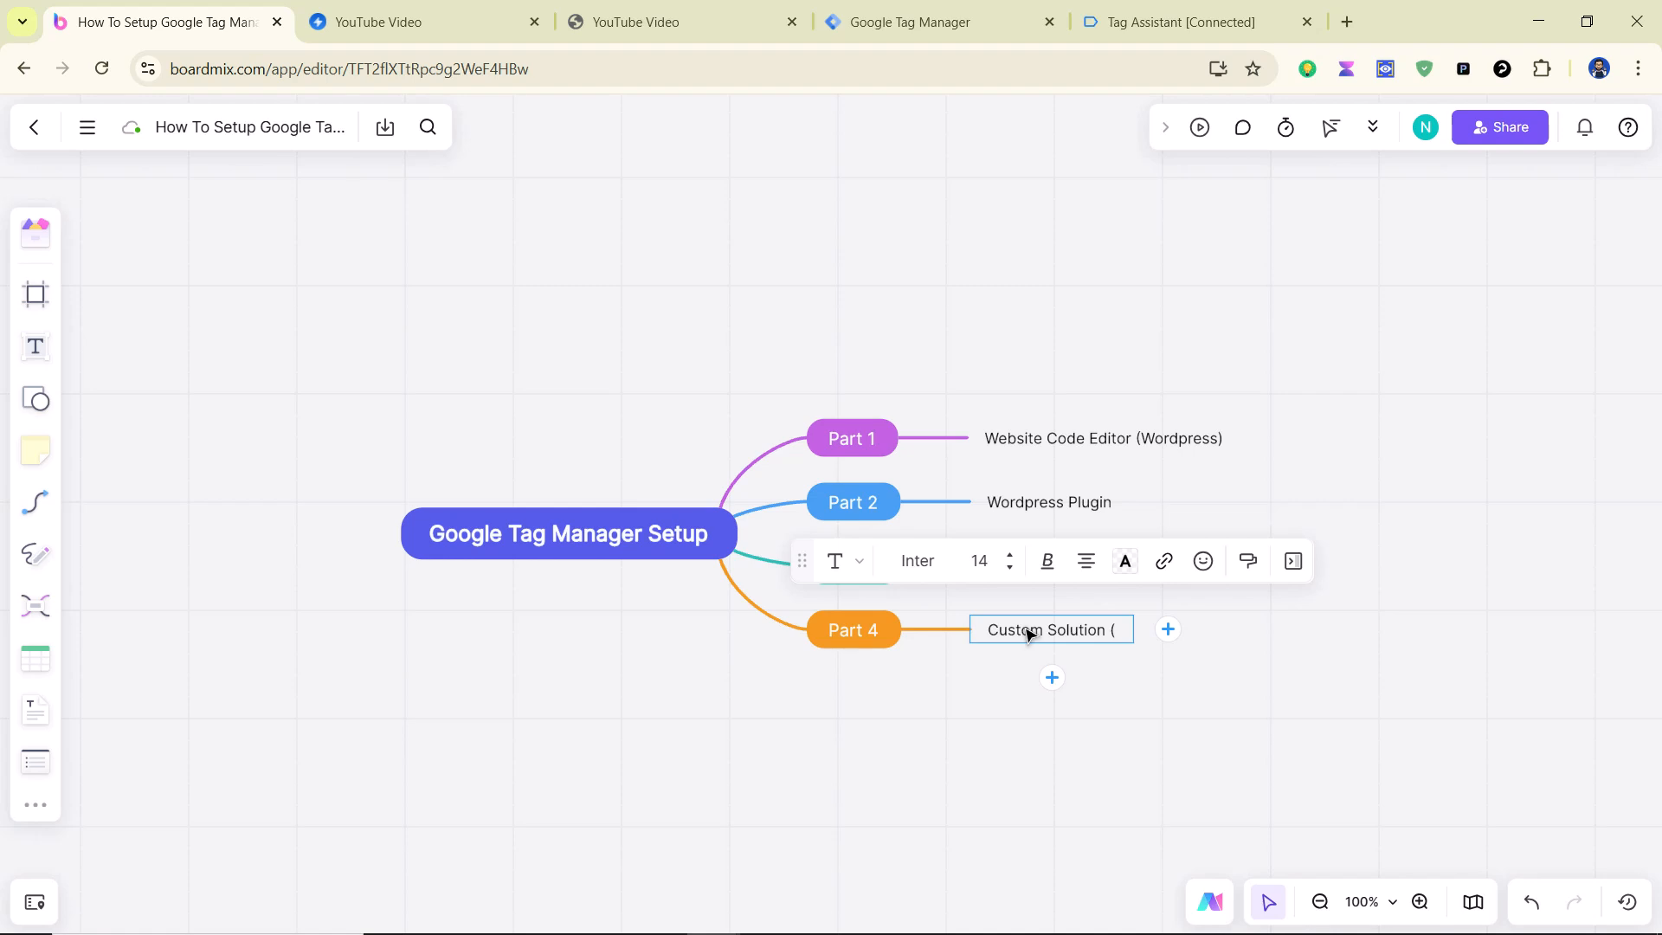
{"action": "type", "text": "la"}
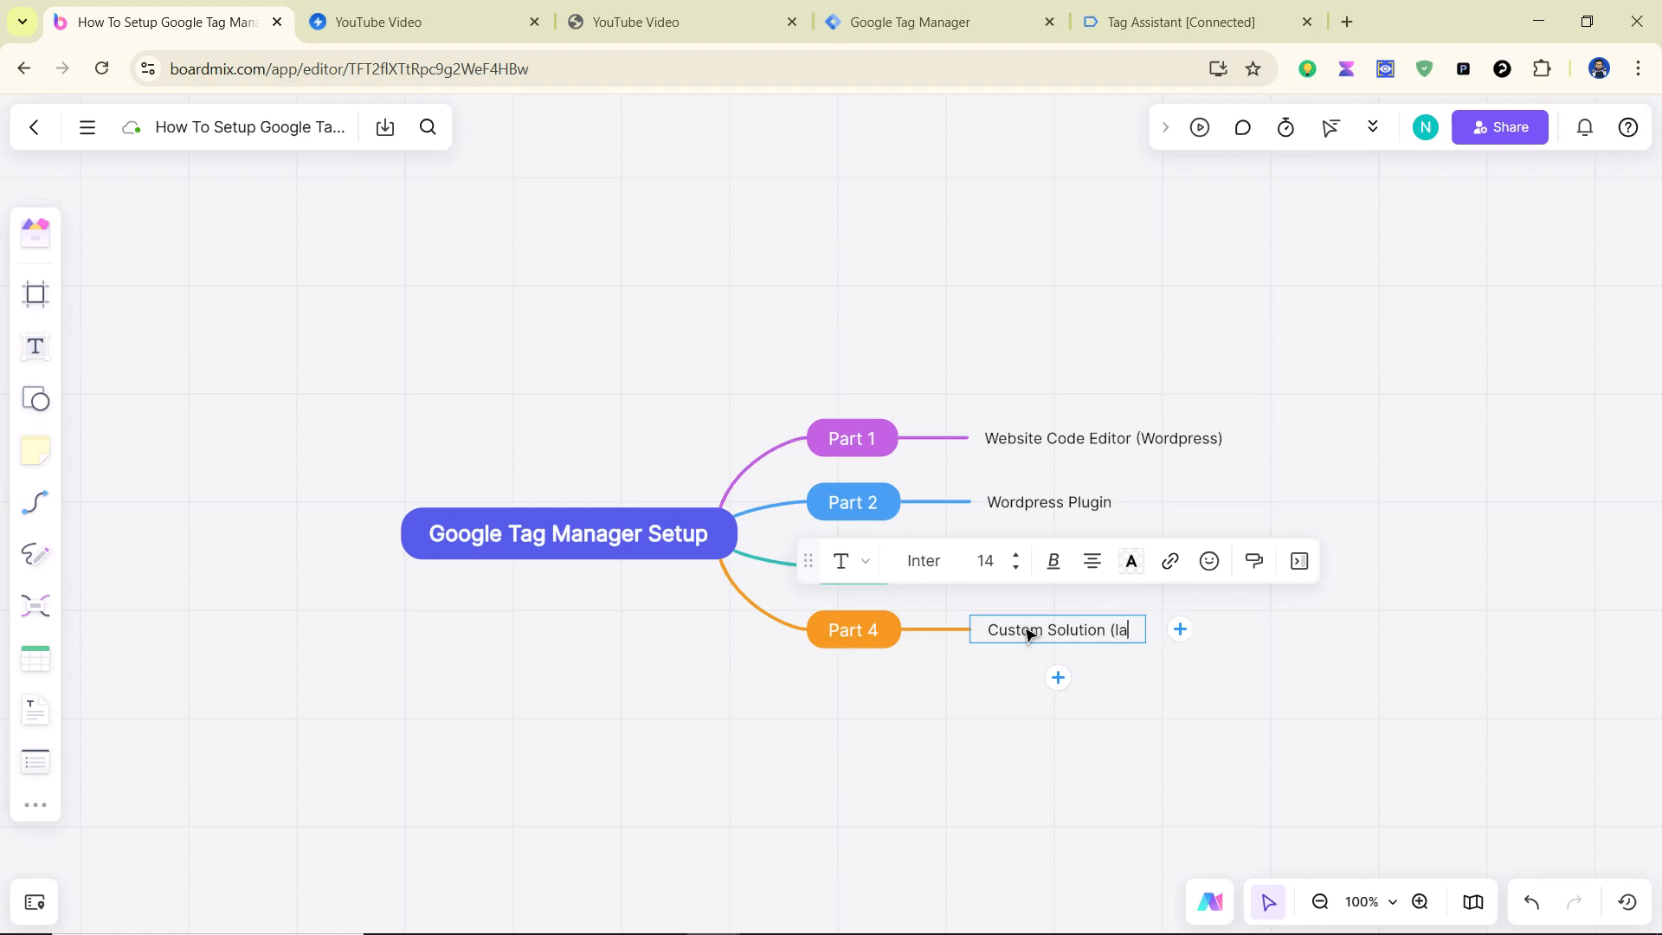
{"action": "type", "text": "ravel,"}
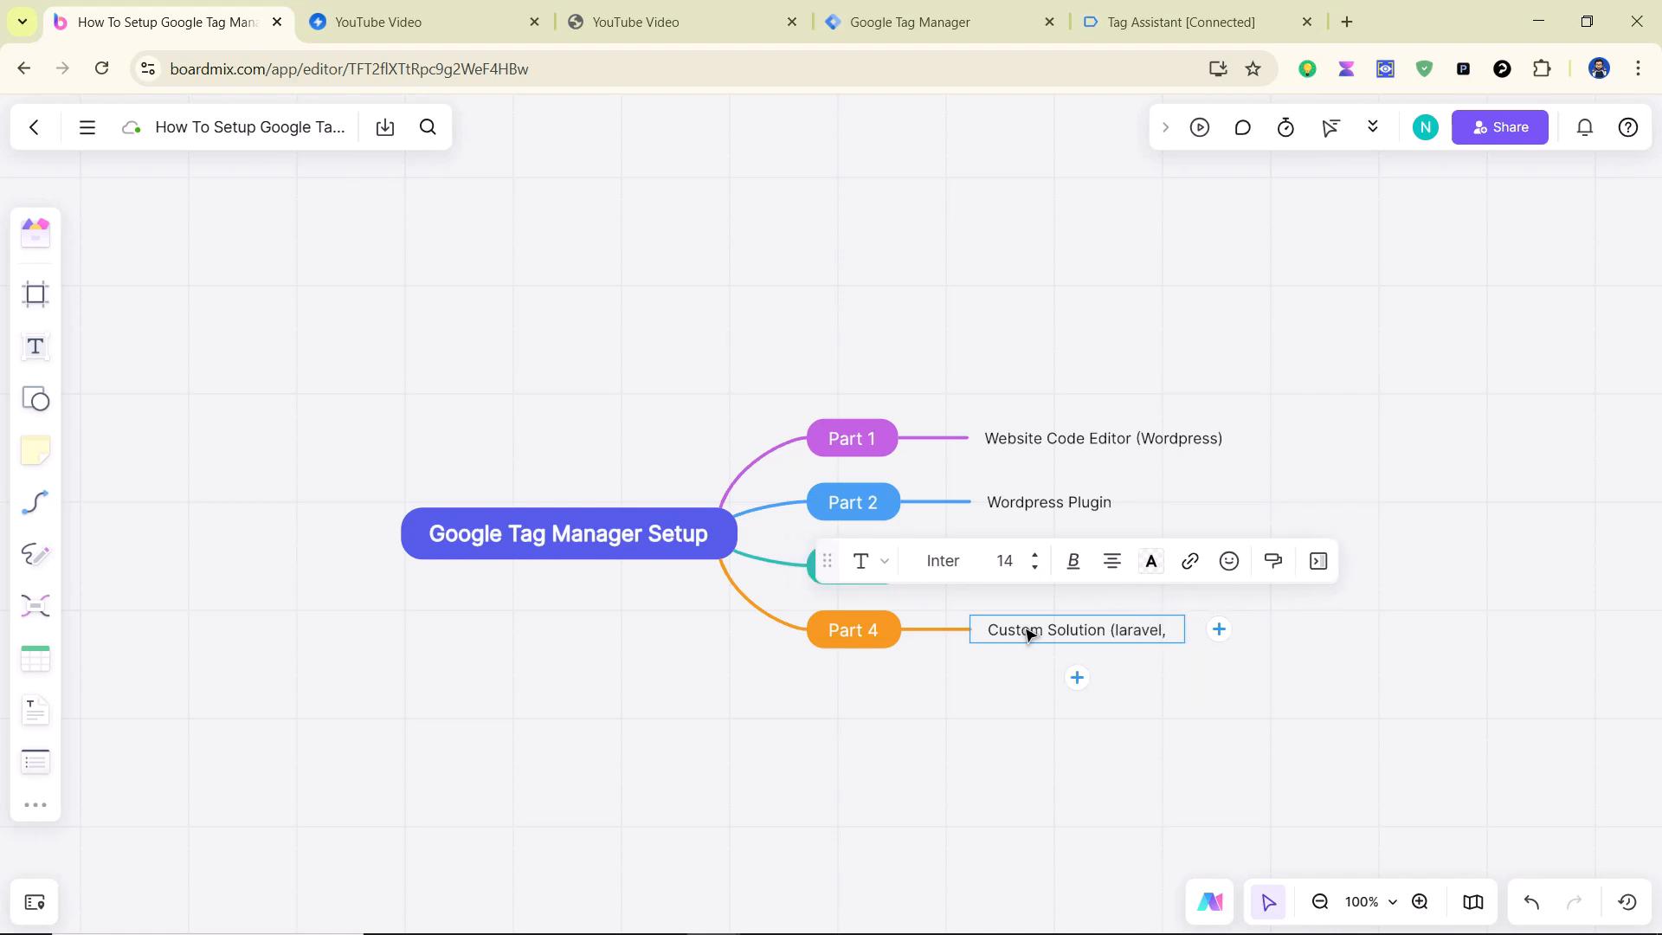
{"action": "type", "text": " Php)"}
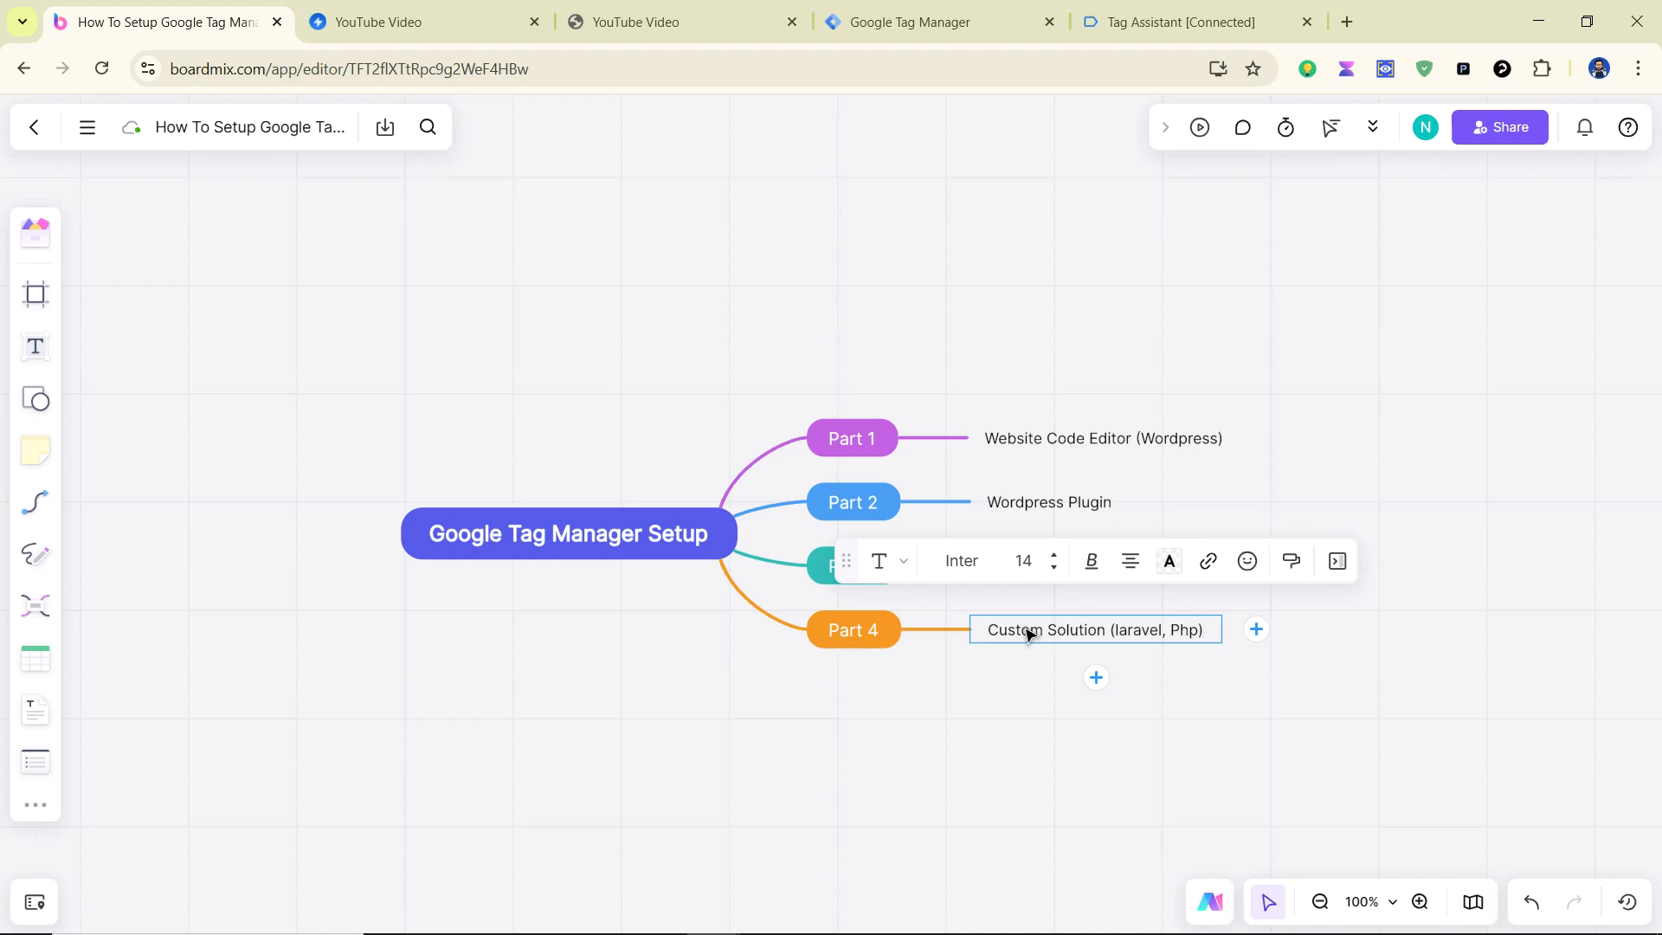
Step: Extend the Part 4 topic's label to "Part 4 (Optional)"
{"action": "double_click", "coordinate": [871, 636]}
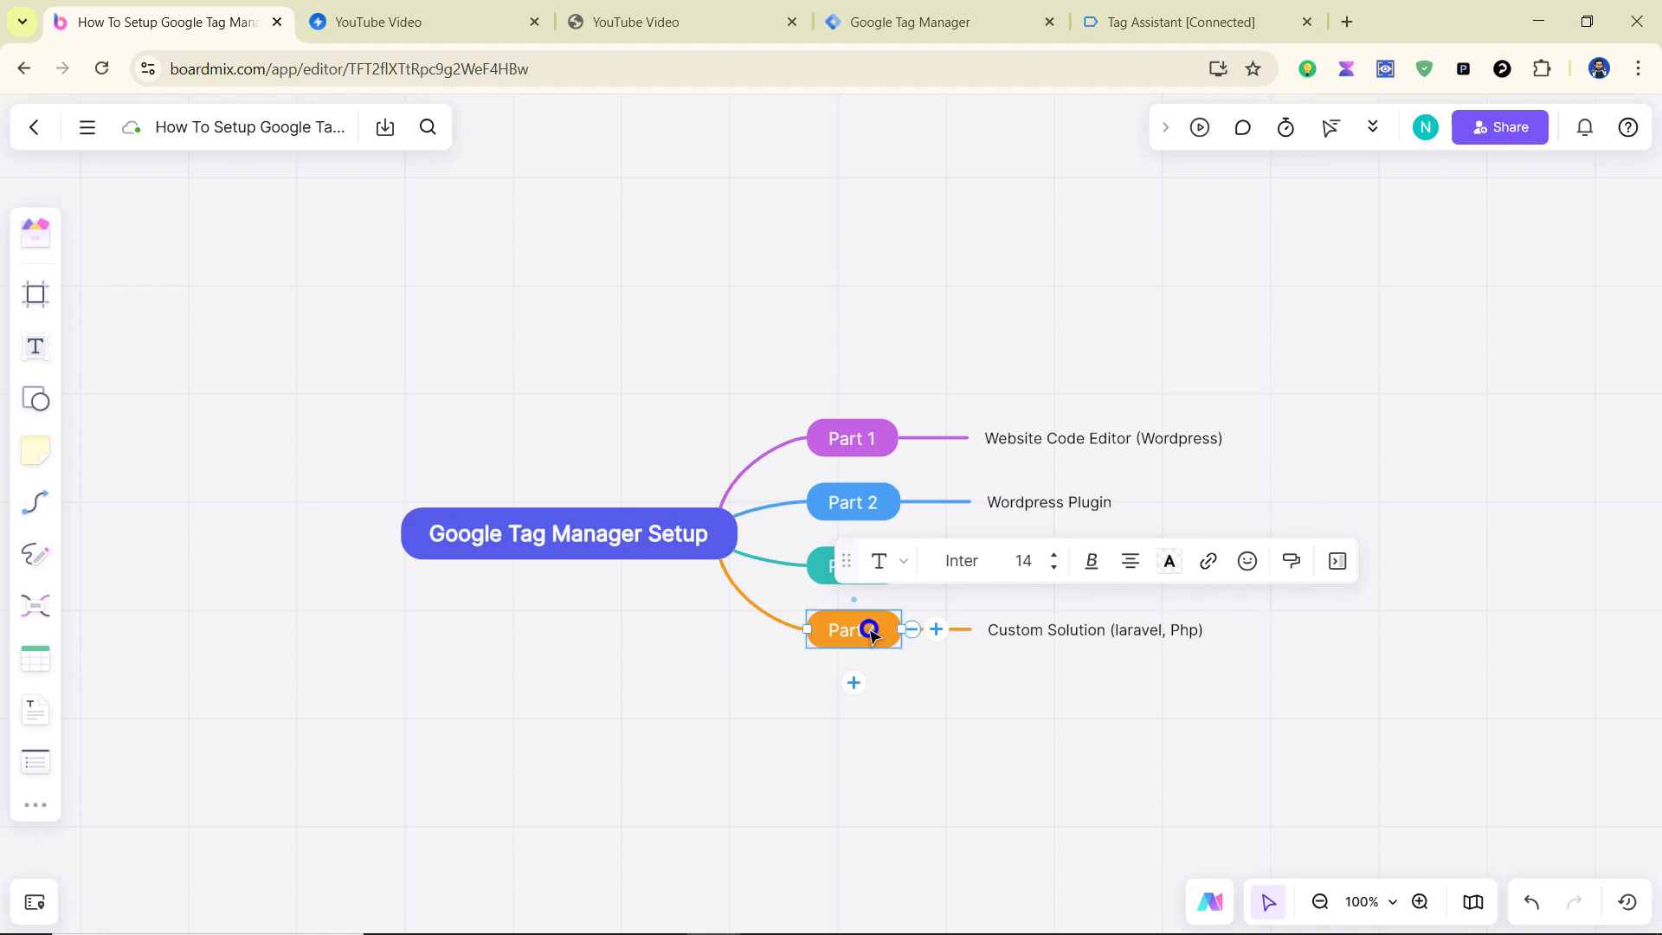
{"action": "type", "text": "("}
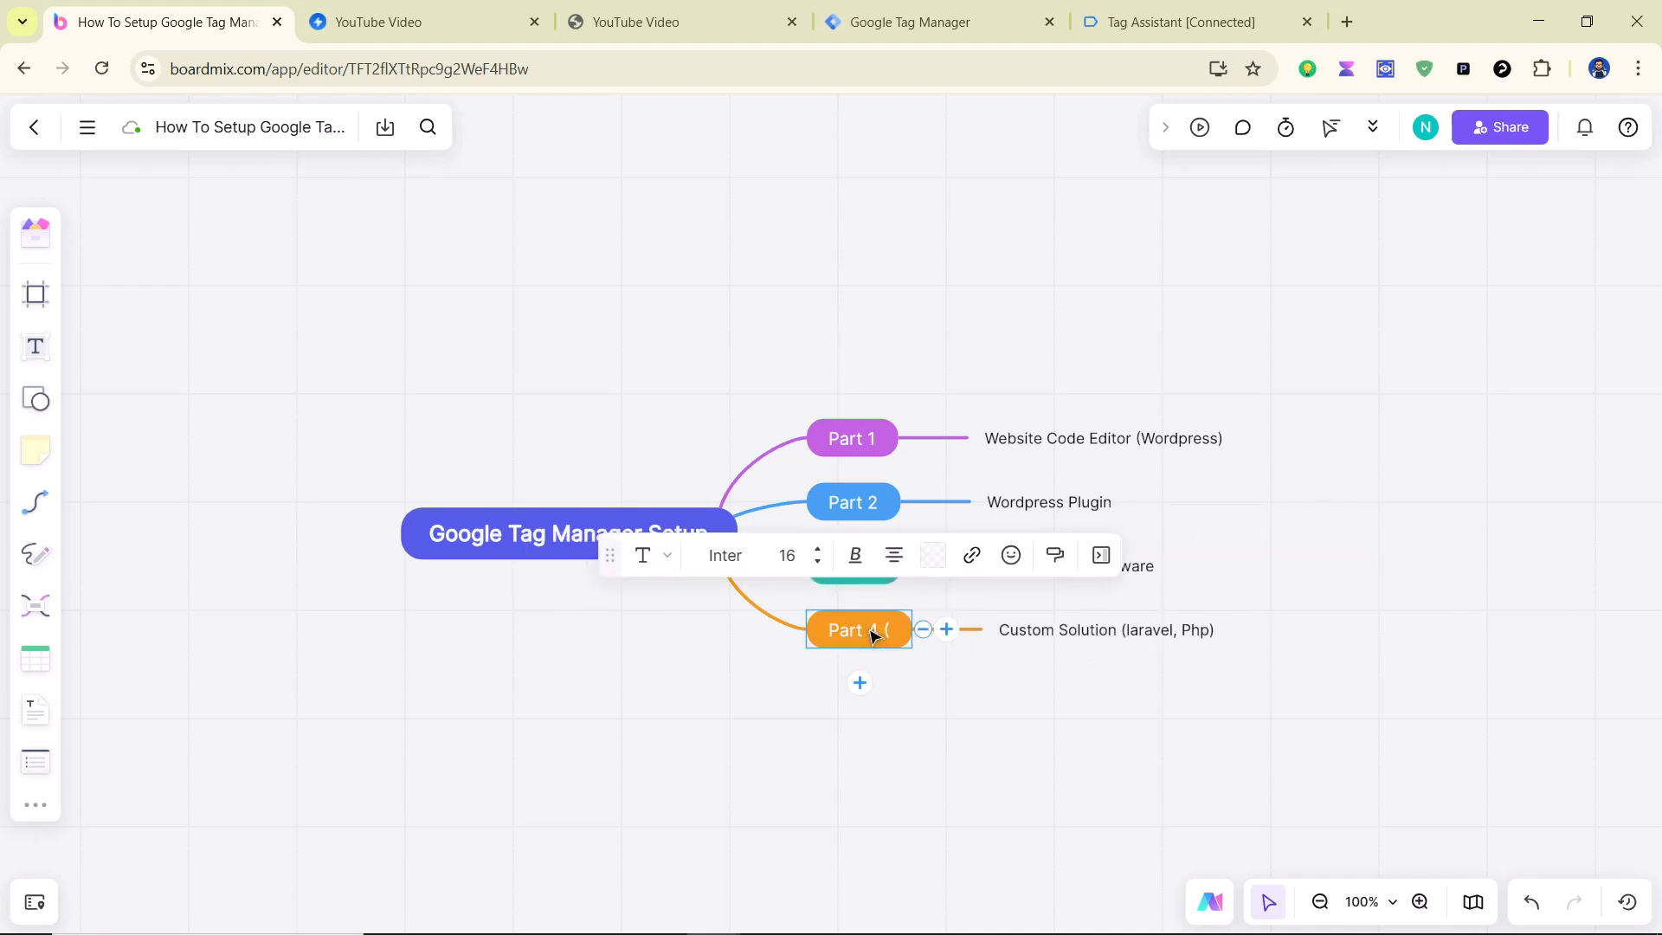
{"action": "type", "text": "Option"}
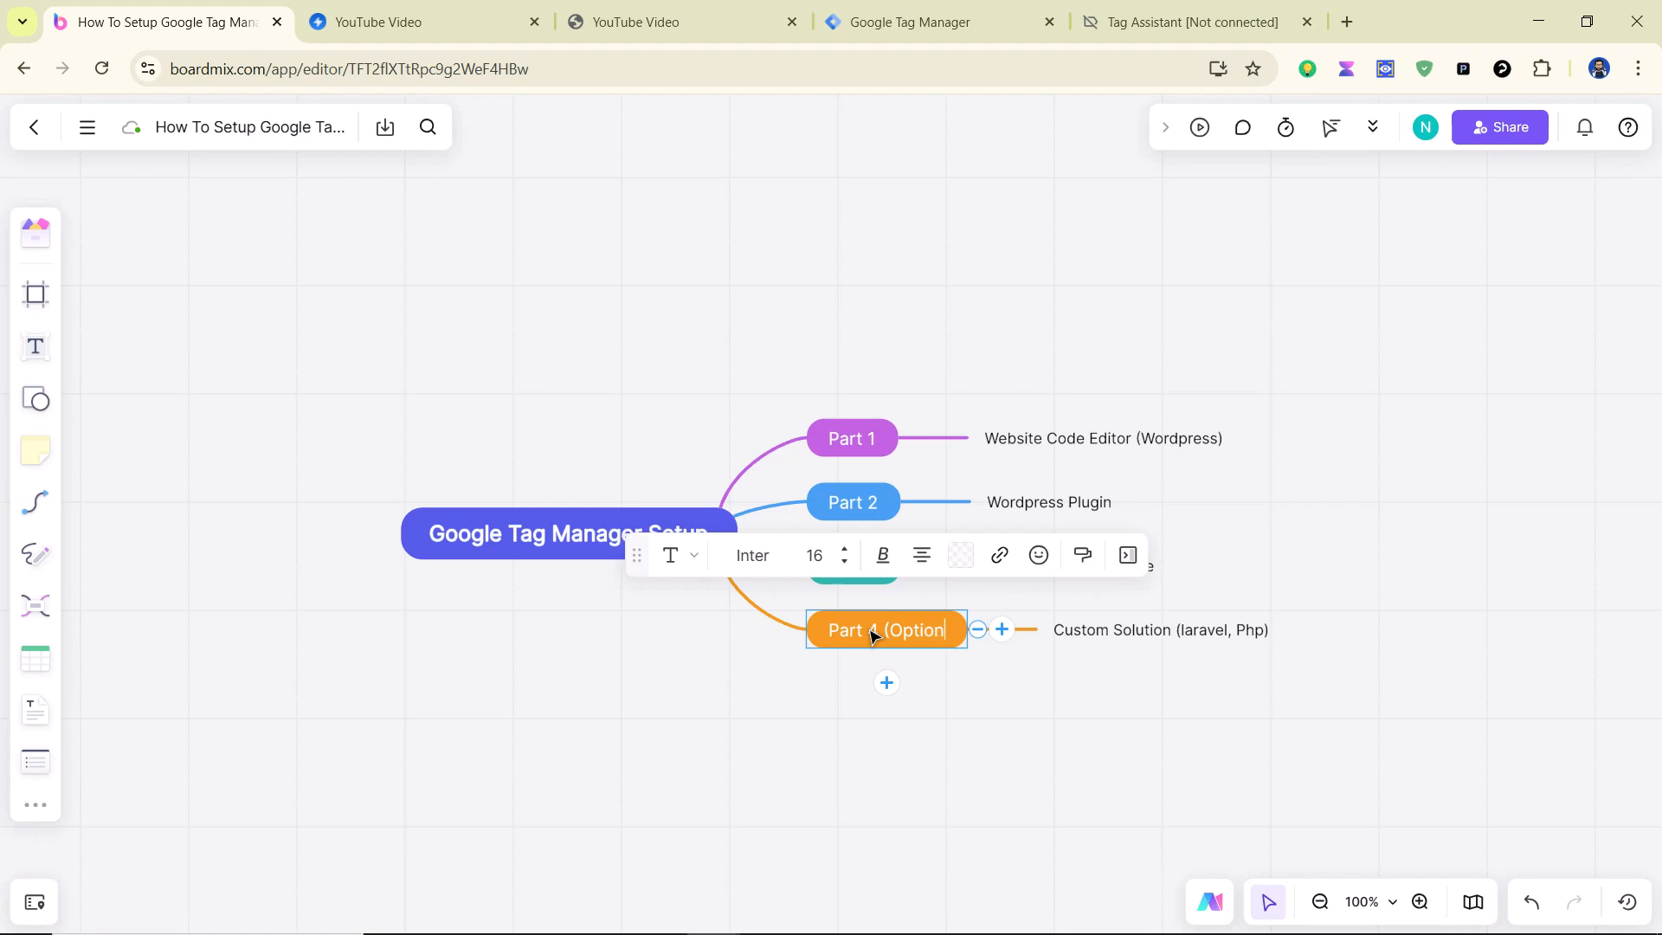
{"action": "type", "text": "al)"}
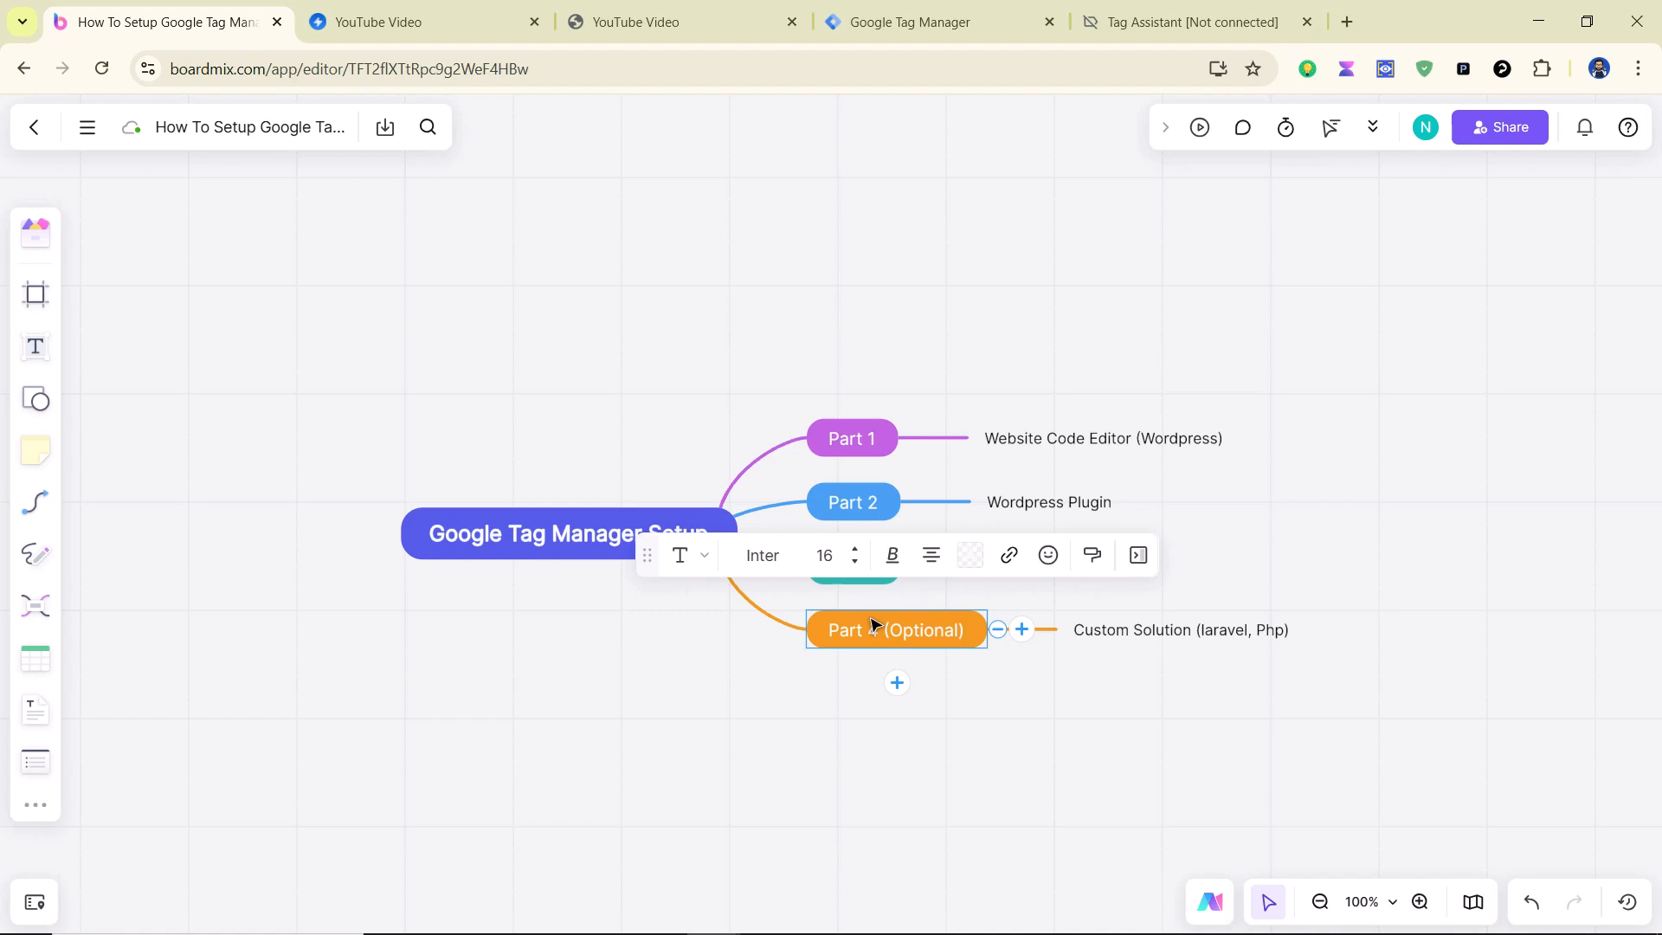
{"action": "left_click", "coordinate": [1041, 728]}
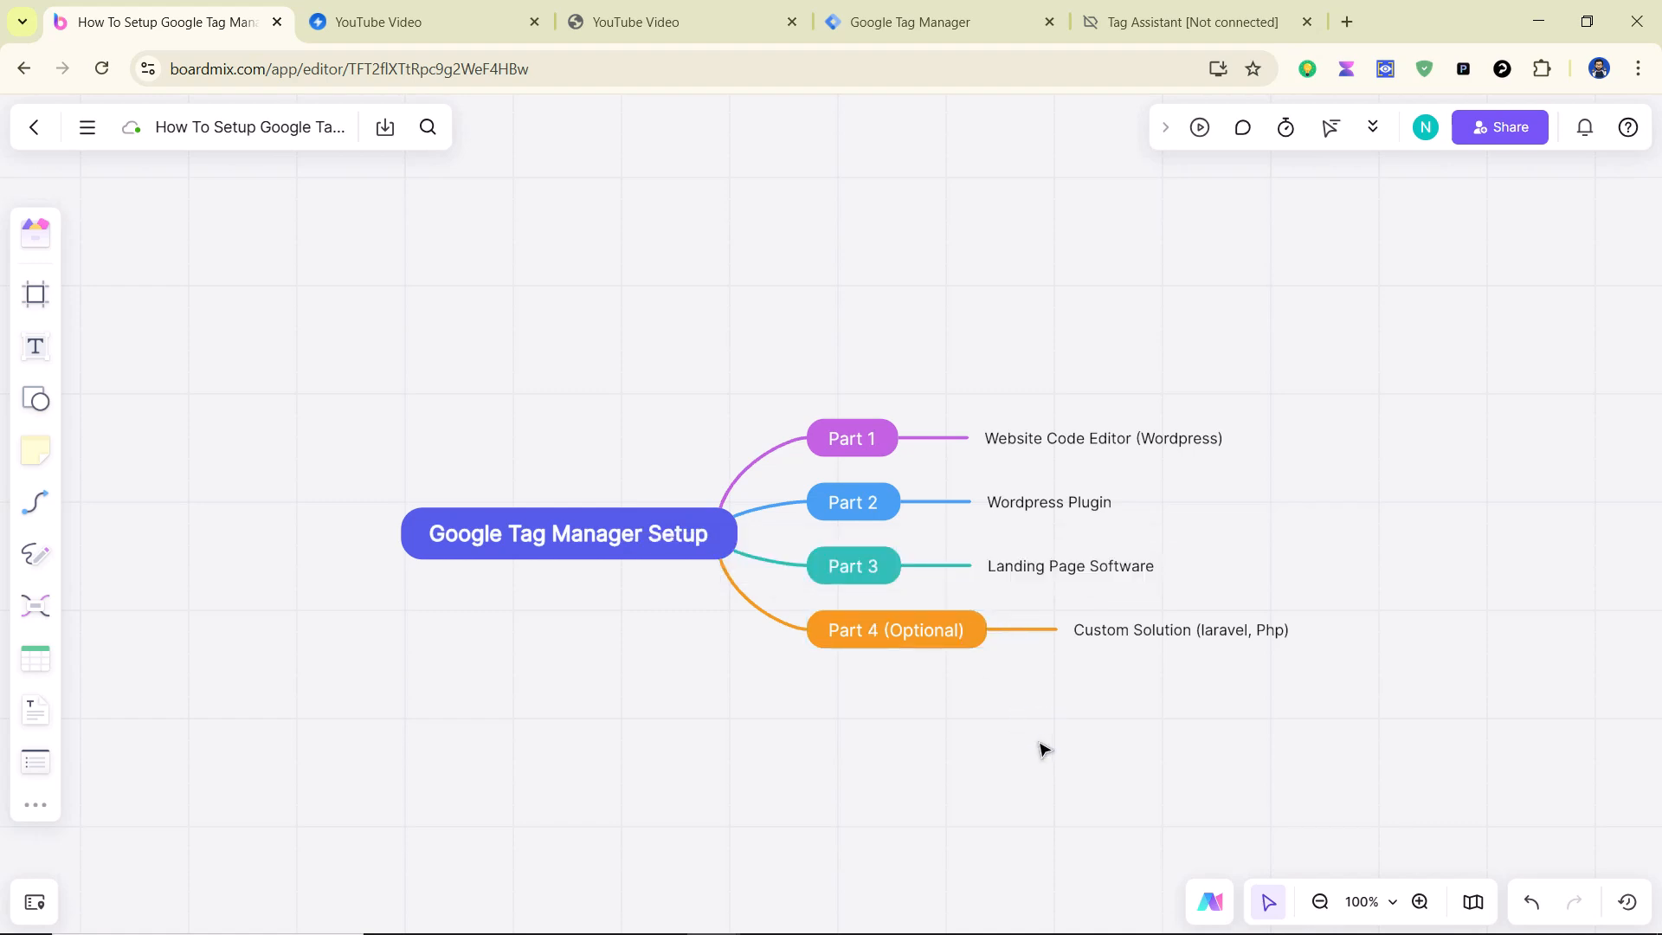